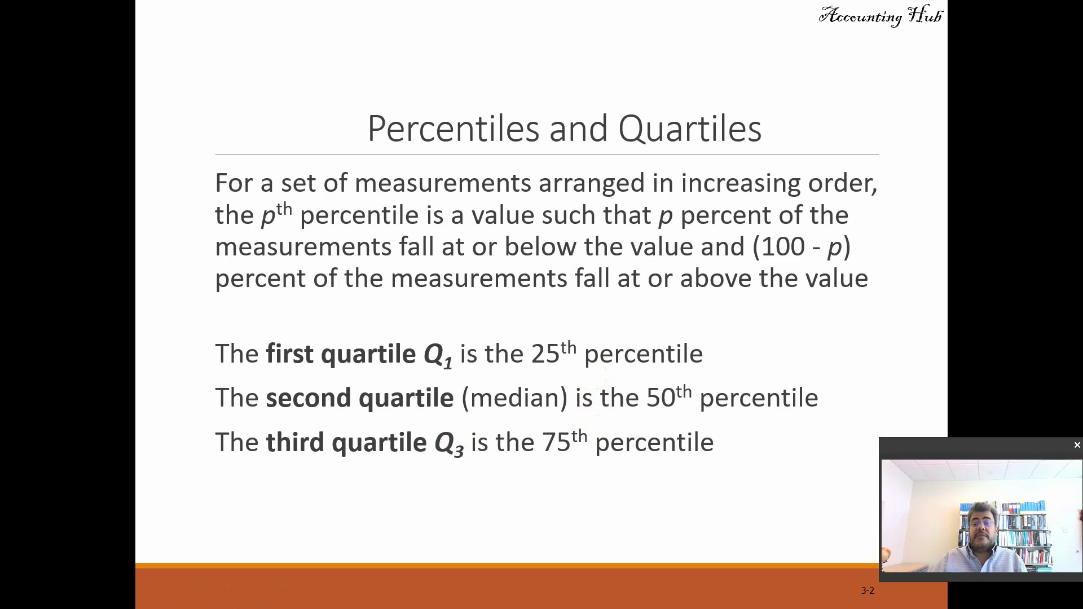
Step: Advance the slide show from Percentiles and Quartiles to the Five Number Summary slide
click(691, 316)
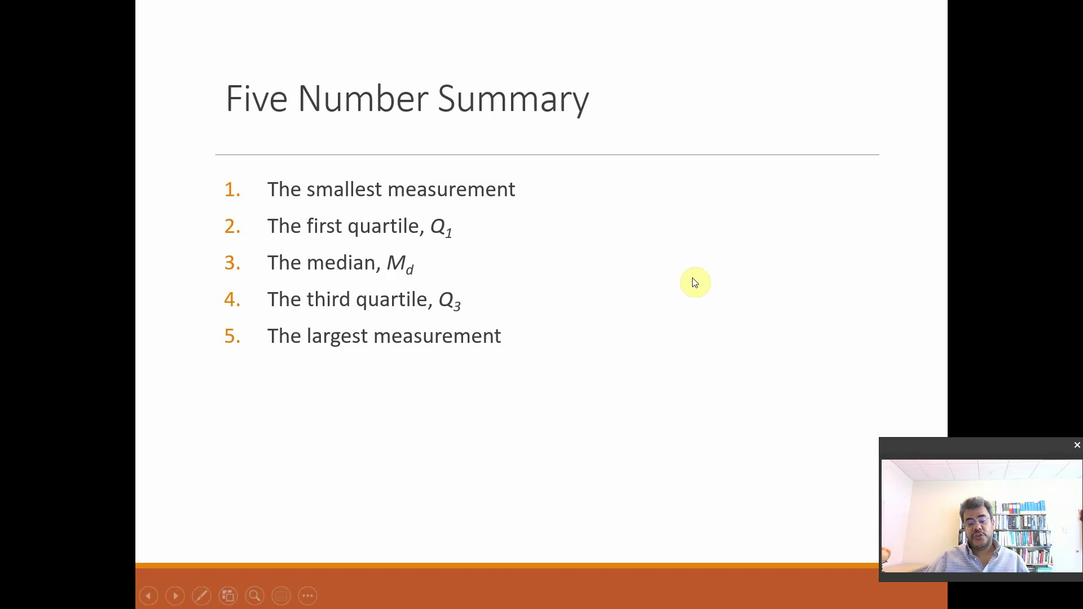
Step: Switch from the slide show to the Percentiles and Quartiles on Tableau.xlsx workbook
key(alt+Tab)
key(alt+Tab)
key(alt+Tab)
key(alt+Tab)
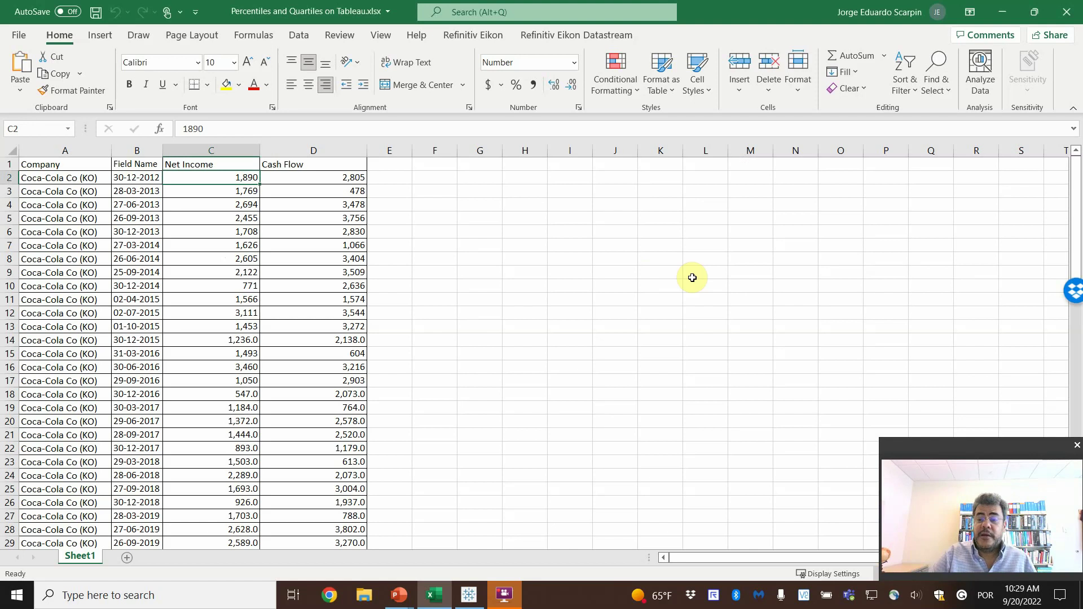
Step: Look over the Net Income and Cash Flow data, select cell D2, then close Excel
click(505, 600)
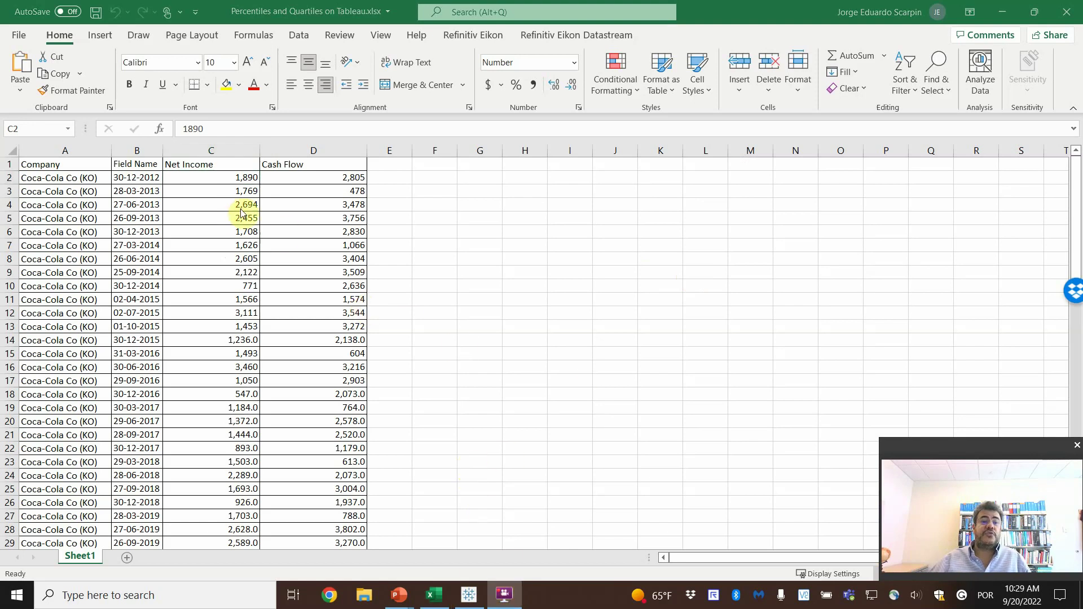
scroll(106, 267, down, 7)
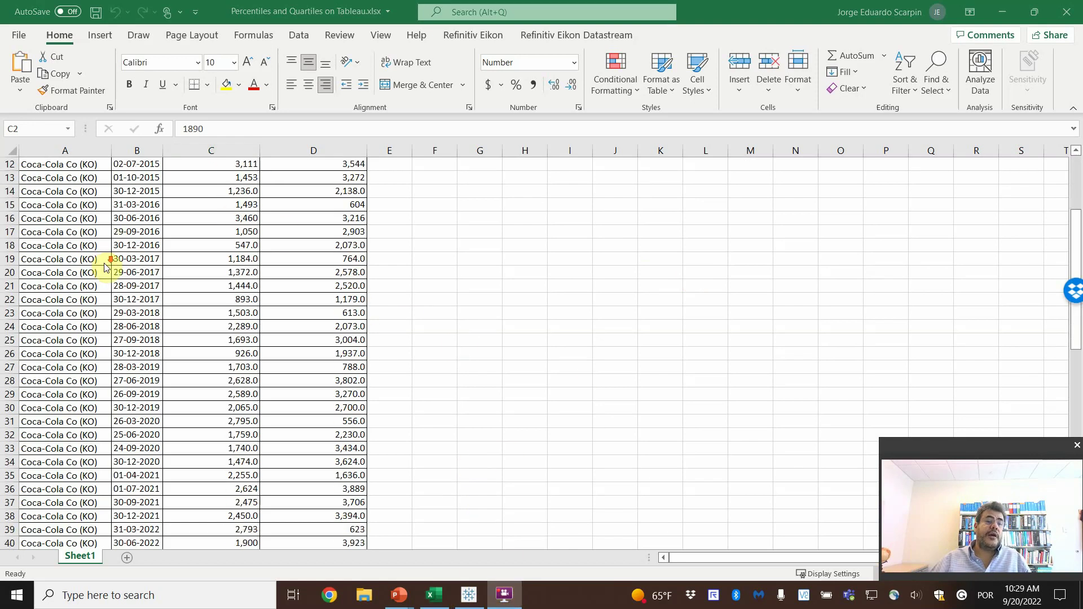
scroll(106, 267, down, 13)
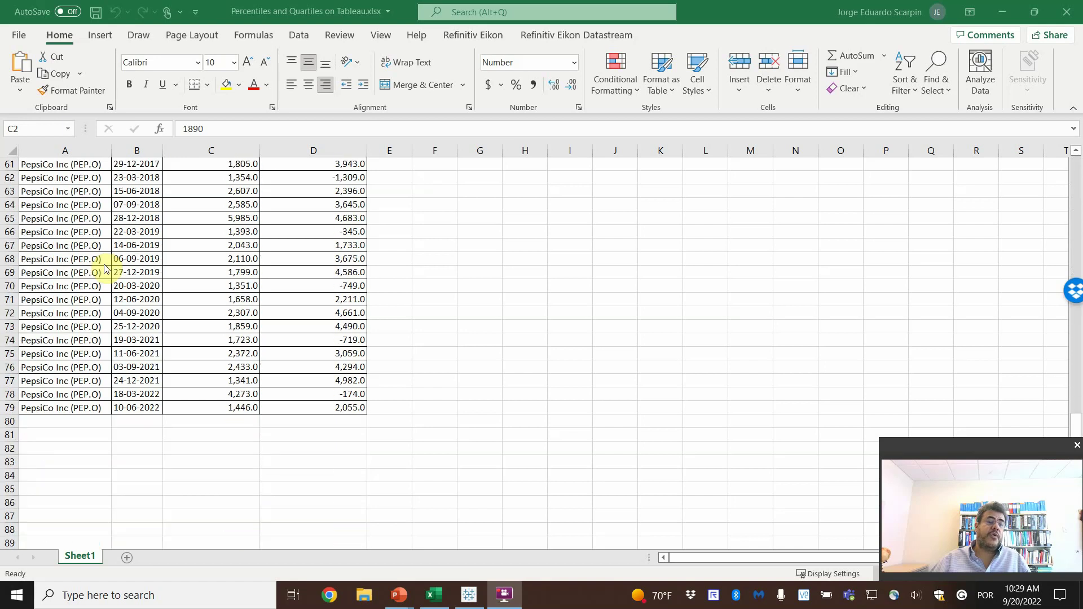
scroll(105, 267, up, 20)
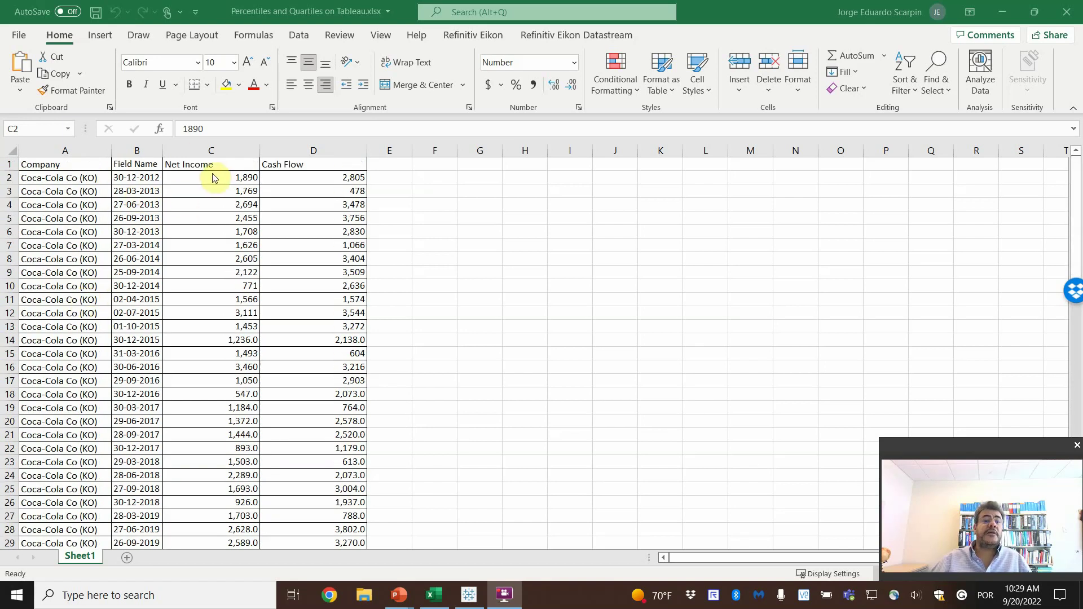
click(307, 178)
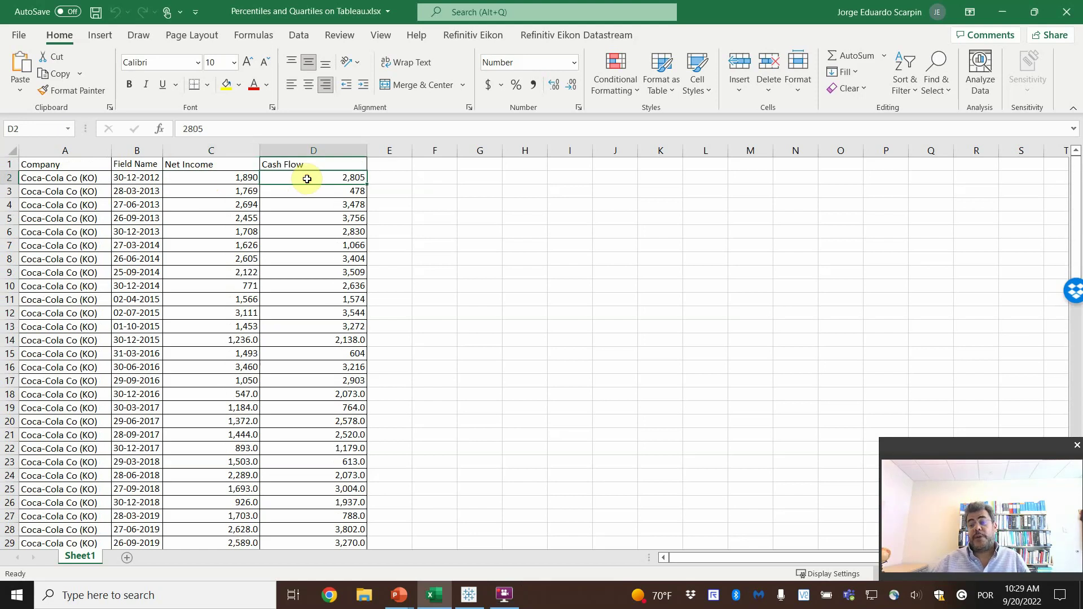
click(1068, 5)
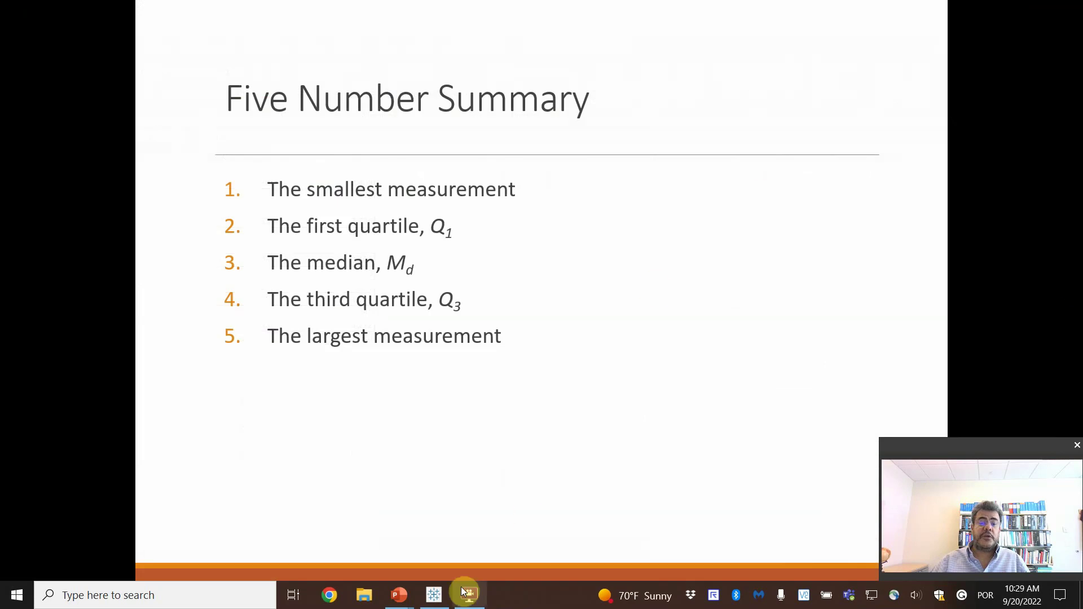
Step: Connect Tableau to Percentiles and Quartiles on Tableau.xlsx and open the blank Sheet 1
click(437, 595)
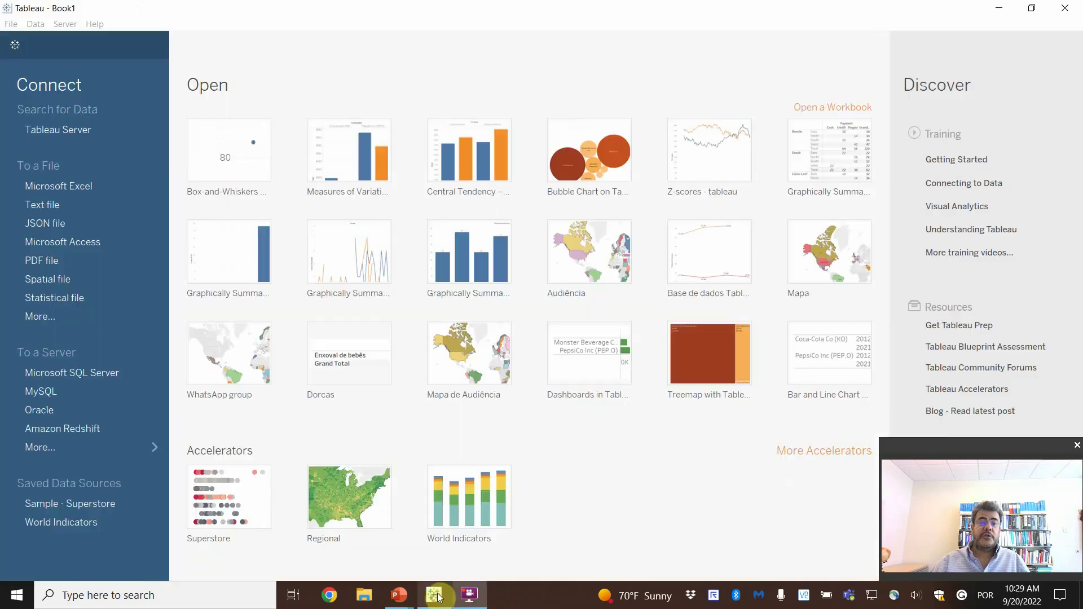
click(76, 188)
click(252, 184)
key(p)
double_click(274, 146)
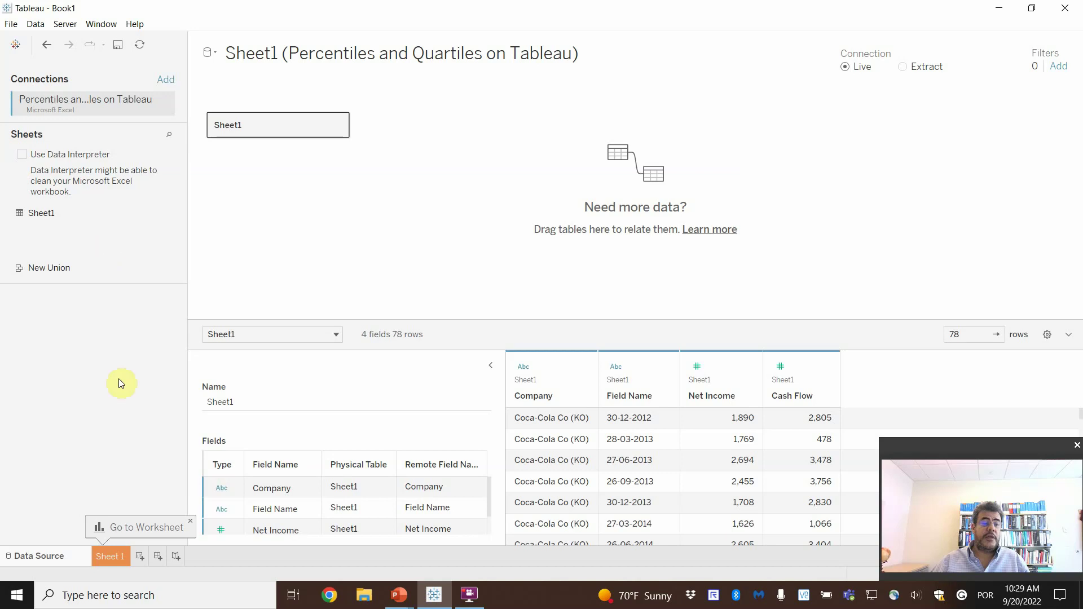
click(116, 556)
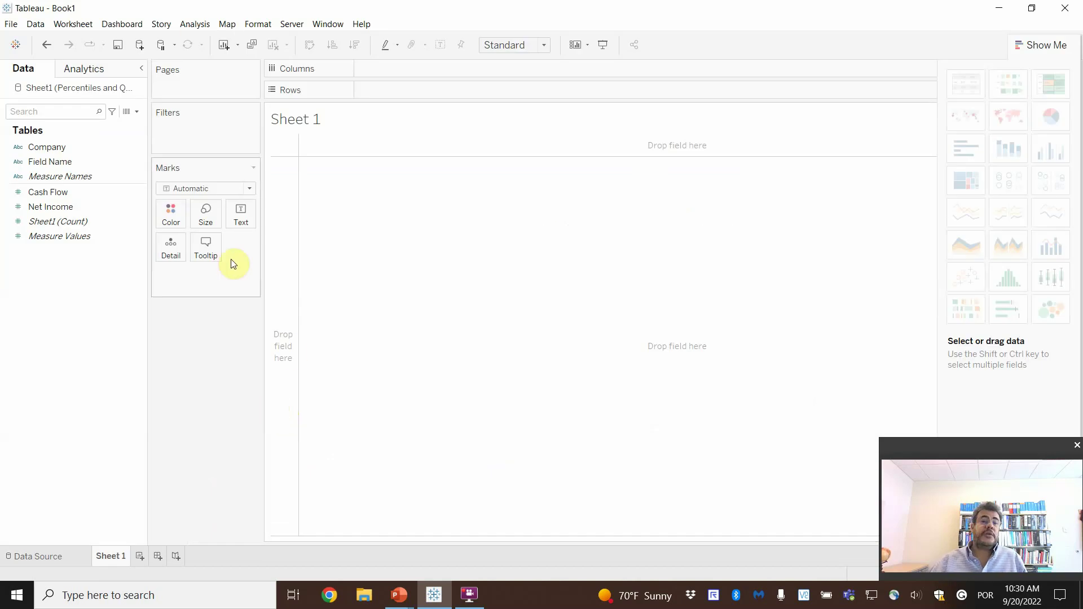
Step: Chart SUM(Cash Flow) as a single bar on Rows, with Company removed from Columns
drag(75, 147, 411, 72)
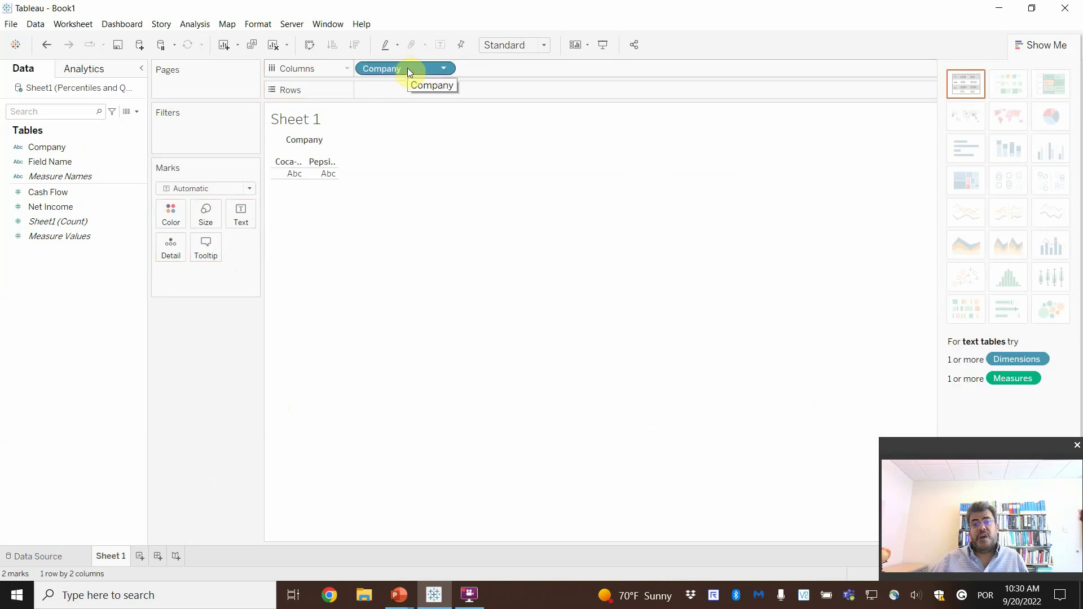
drag(408, 66, 83, 314)
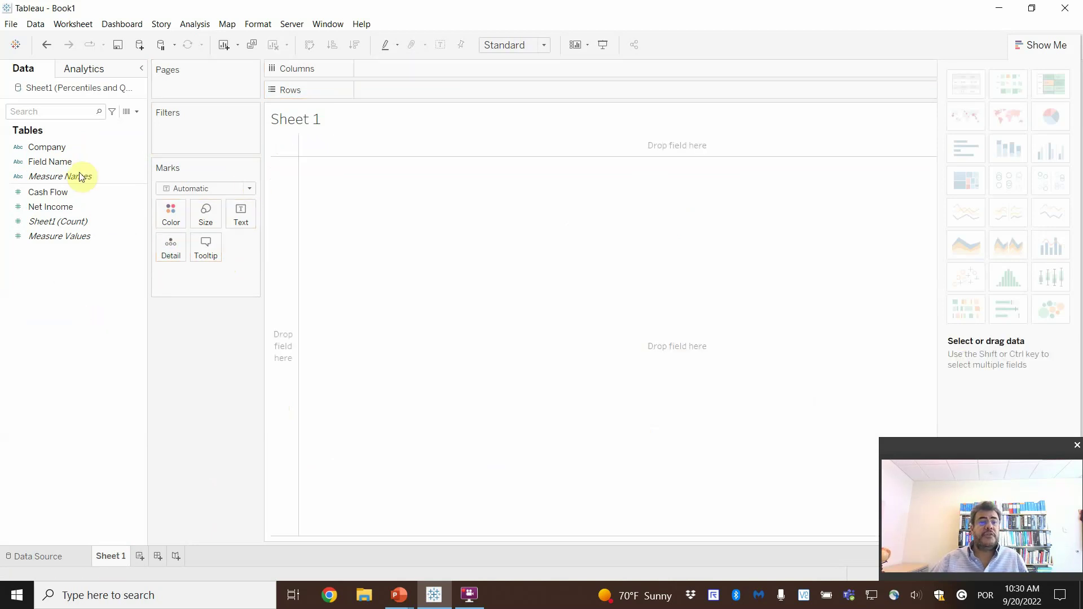
drag(57, 191, 402, 96)
Step: Rename Sheet 1 to 'Cash Flow'
double_click(110, 556)
text(Cash Flow)
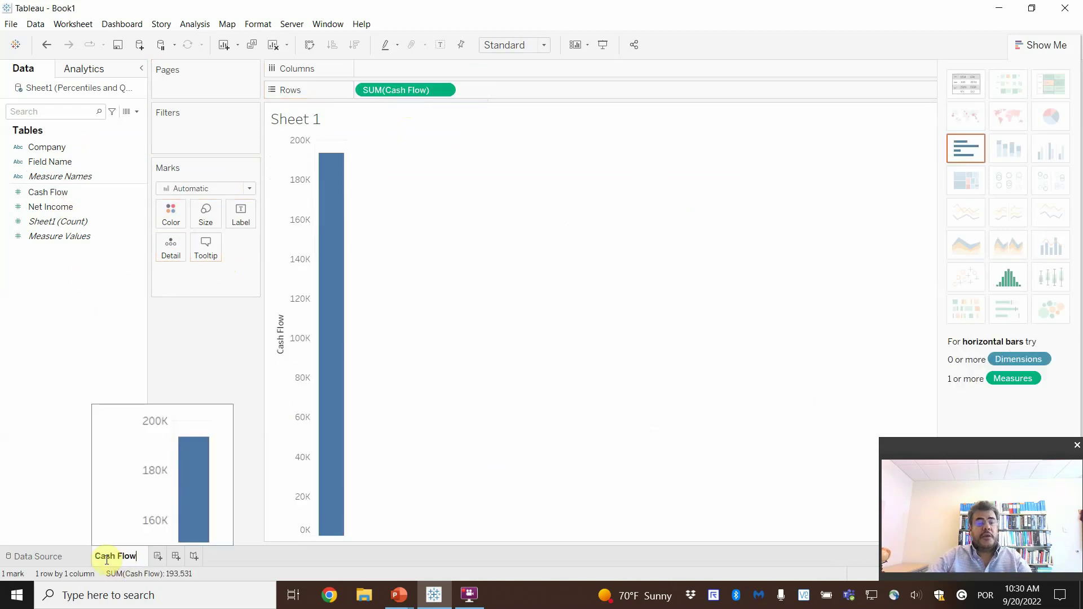
key(Return)
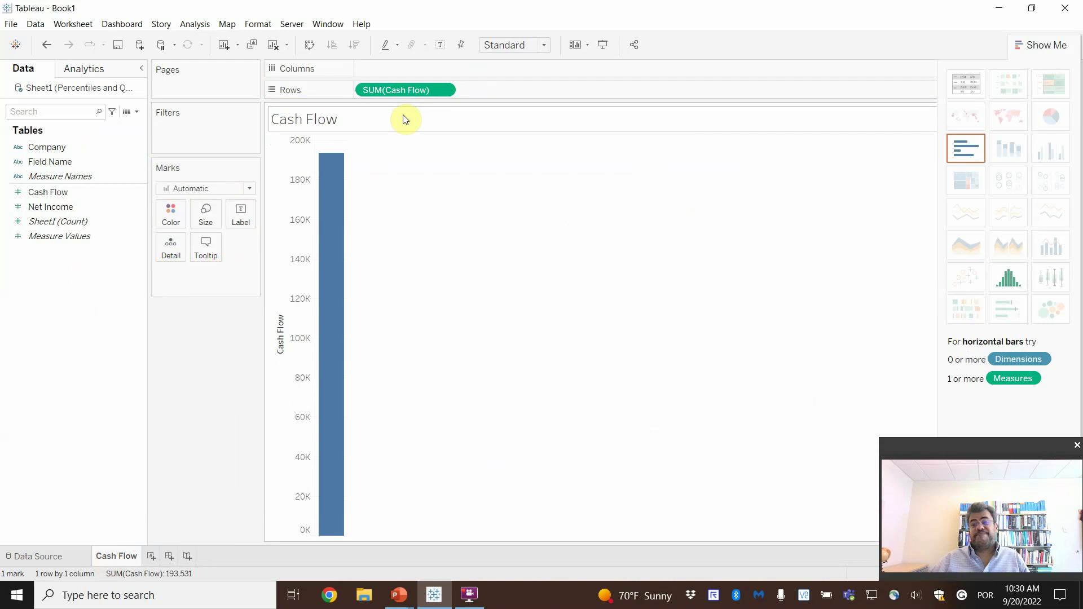
Step: Browse the measure aggregation options on the SUM(Cash Flow) pill
click(446, 90)
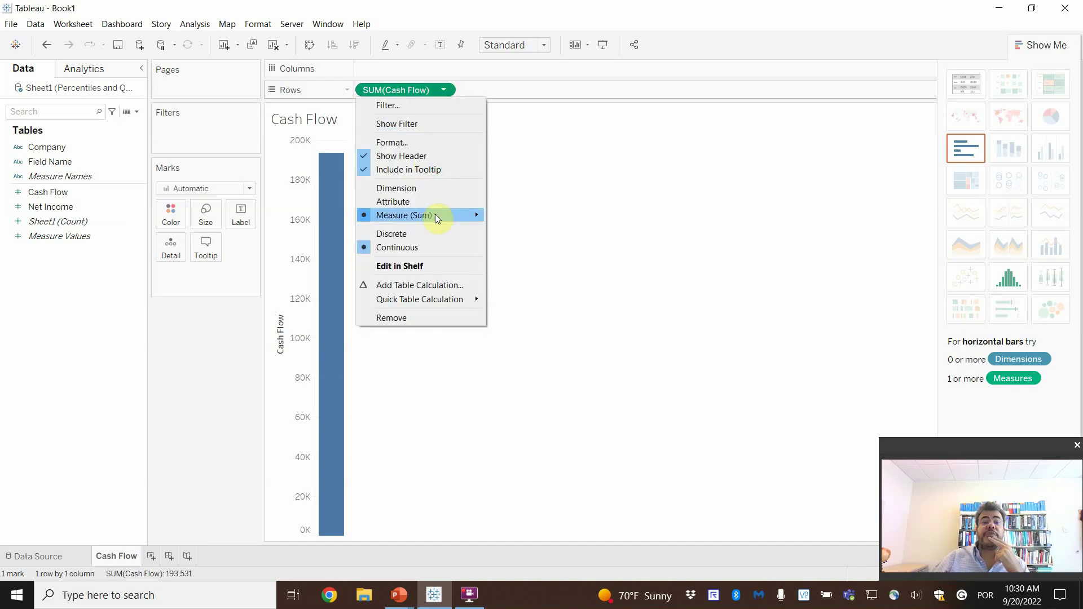
mouse_move(435, 214)
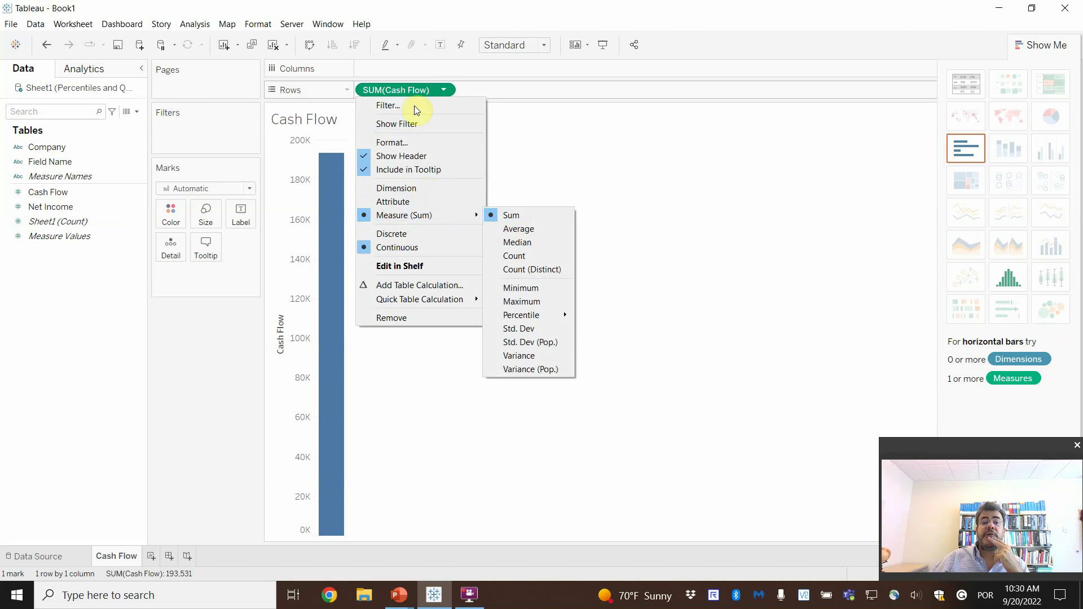
click(443, 88)
click(445, 90)
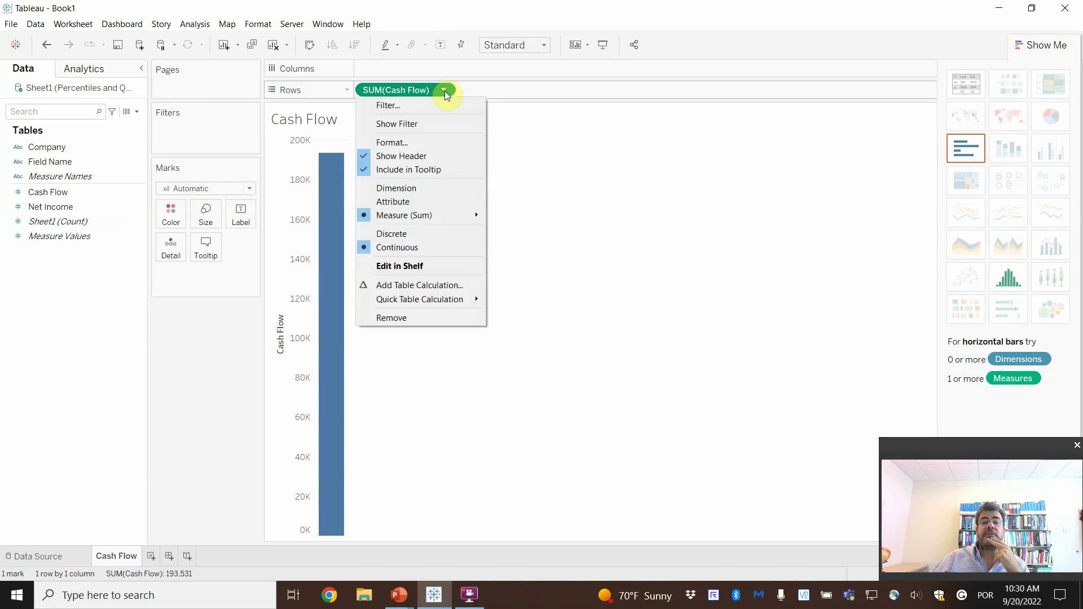
mouse_move(433, 216)
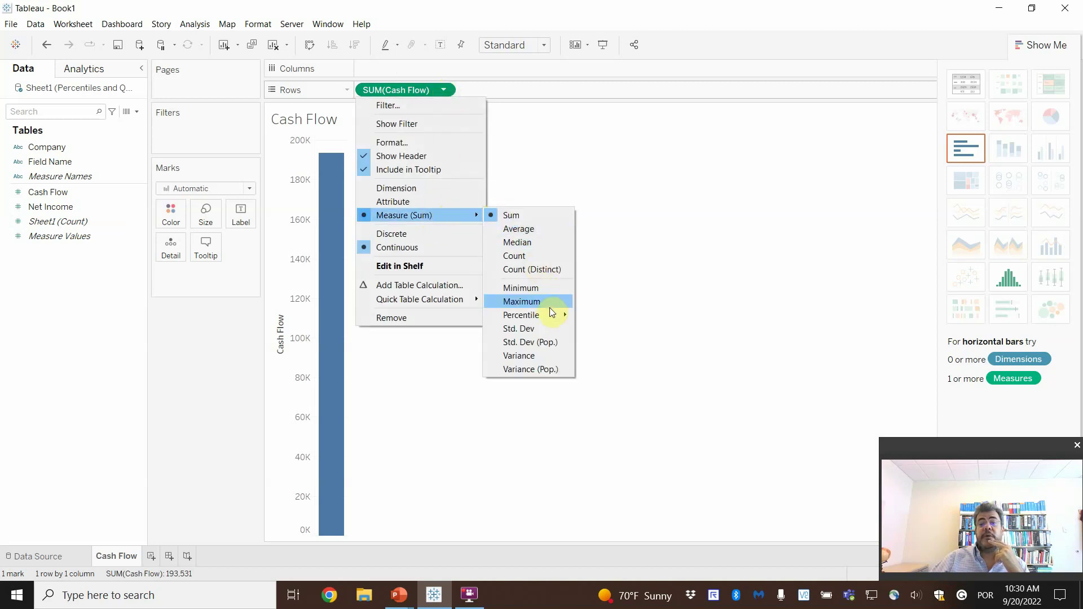
mouse_move(552, 320)
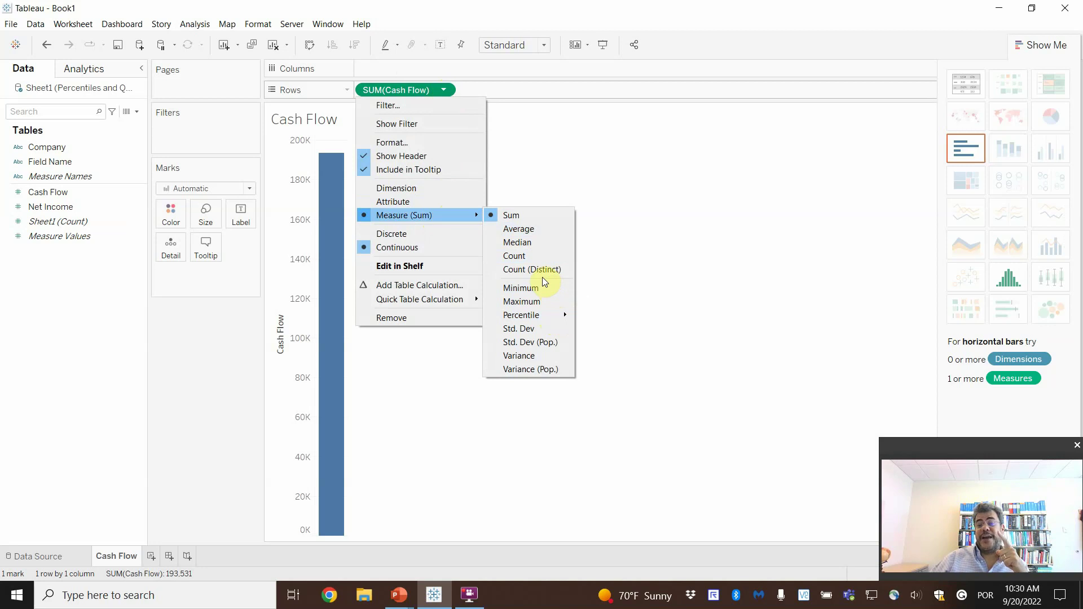
Step: Check the Five Number Summary slide, then set Cash Flow's aggregation to Minimum (-1,309)
click(399, 595)
click(399, 547)
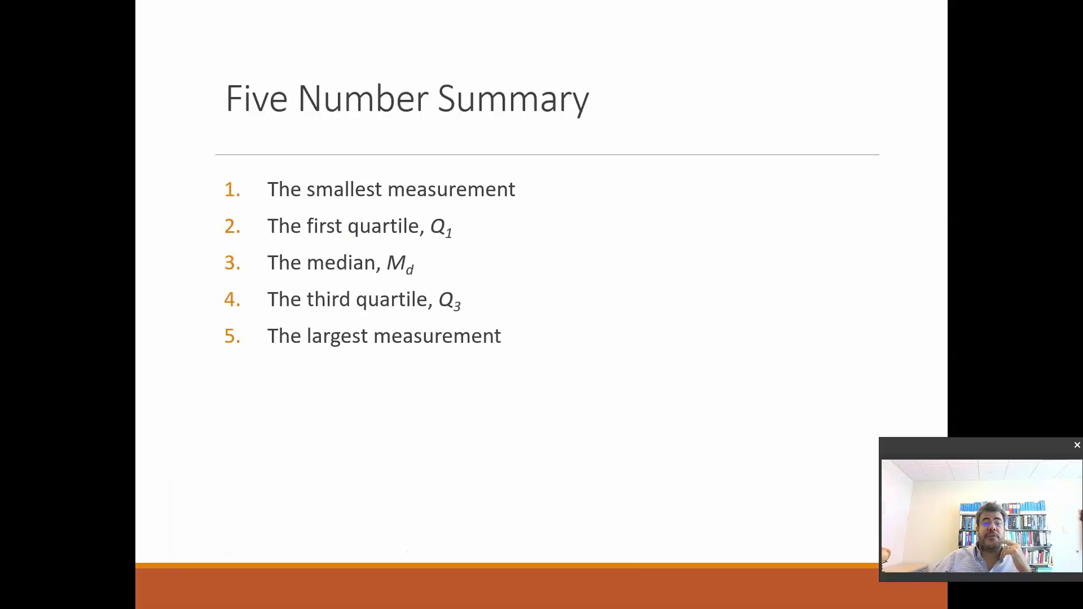
key(alt+Tab)
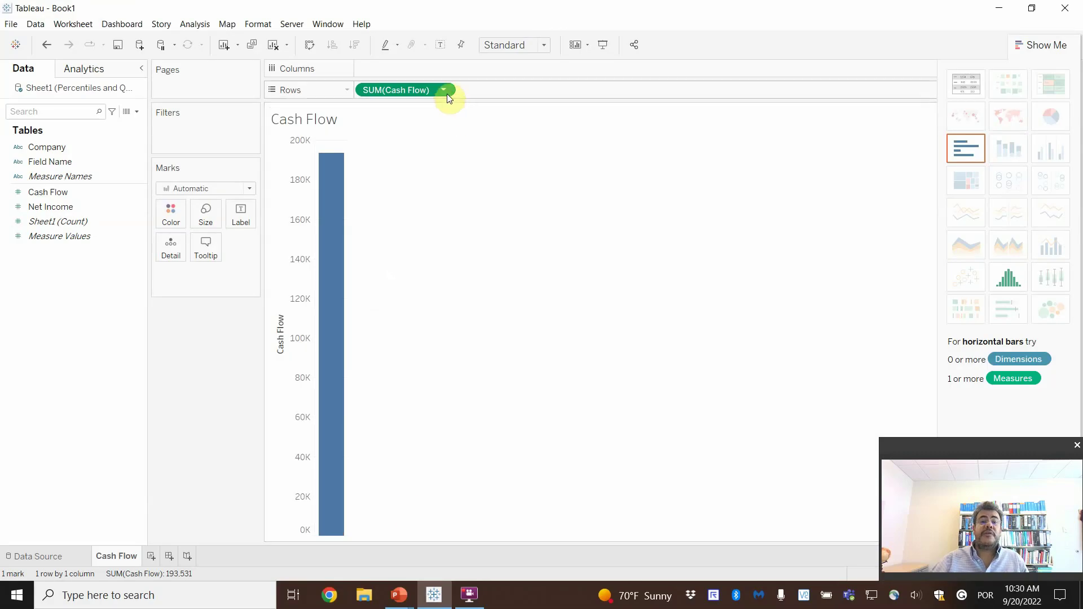
click(445, 91)
mouse_move(437, 214)
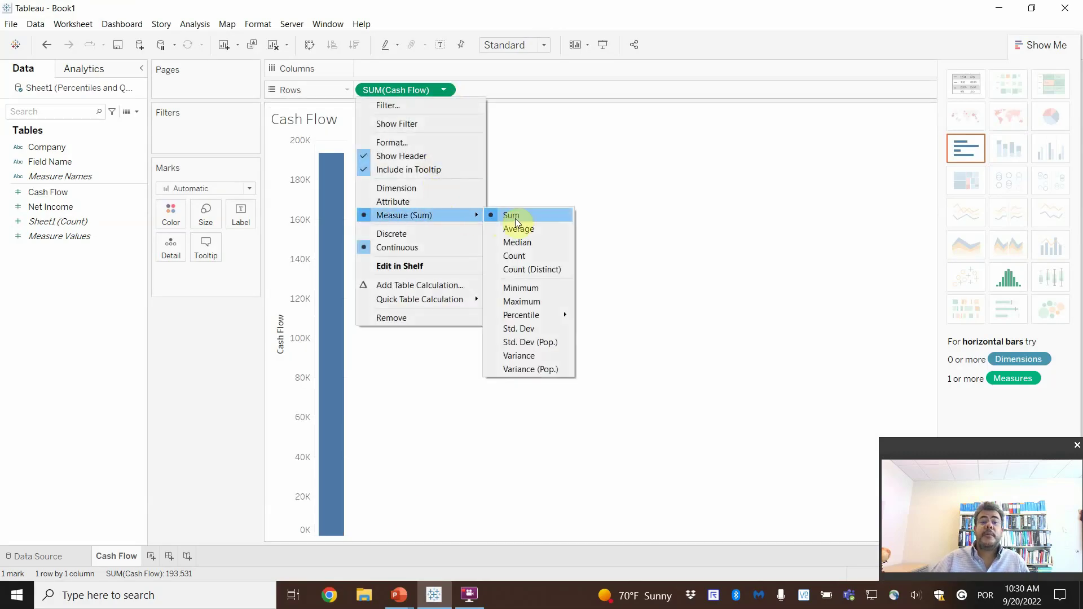
click(540, 288)
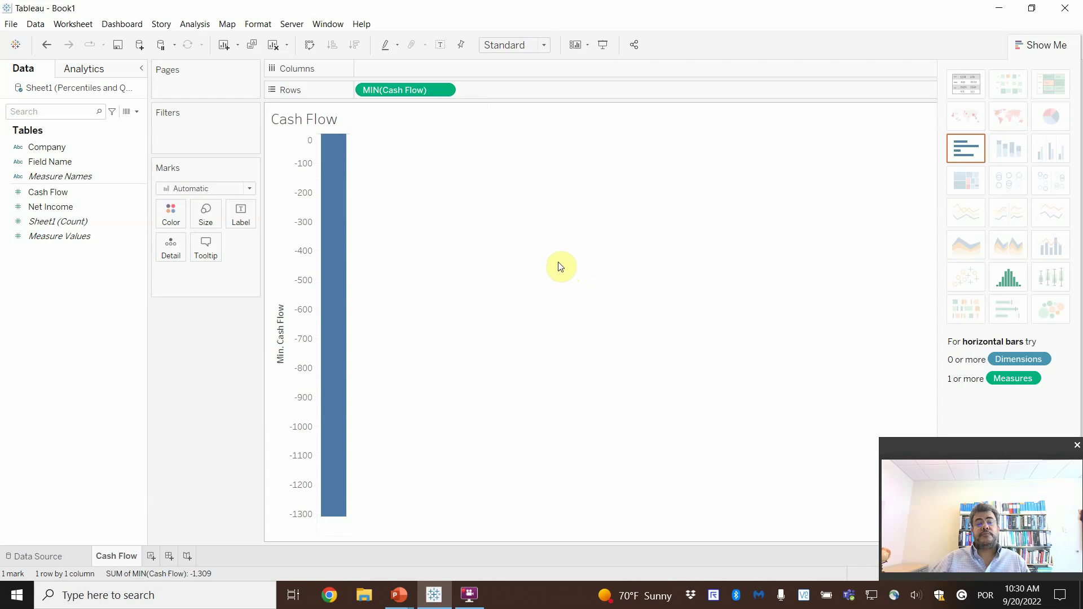
Step: Add a second Cash Flow row aggregated as the 25th percentile
drag(72, 192, 509, 88)
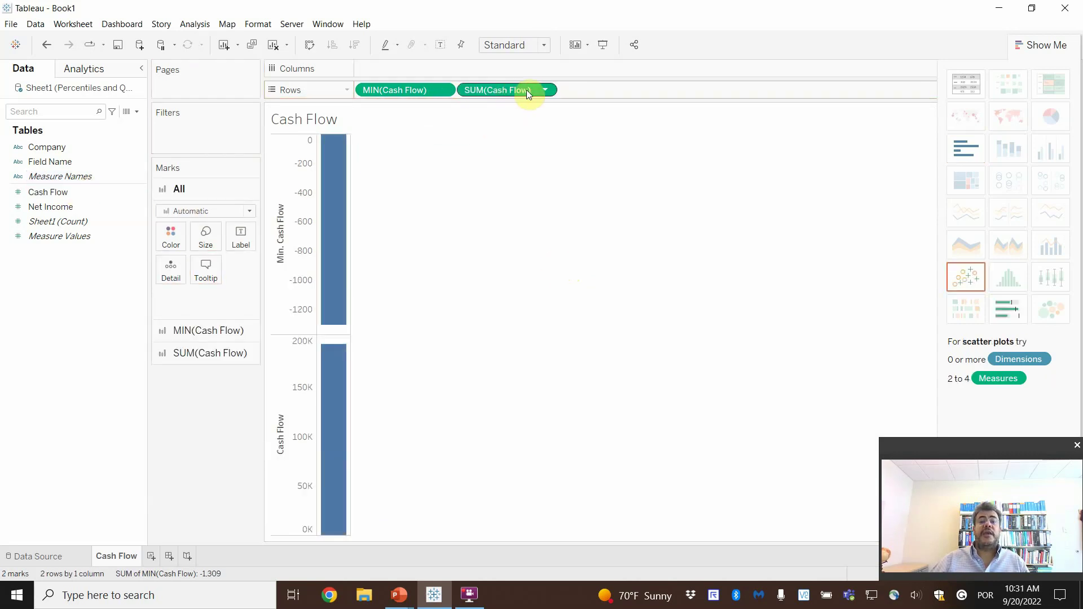
click(546, 91)
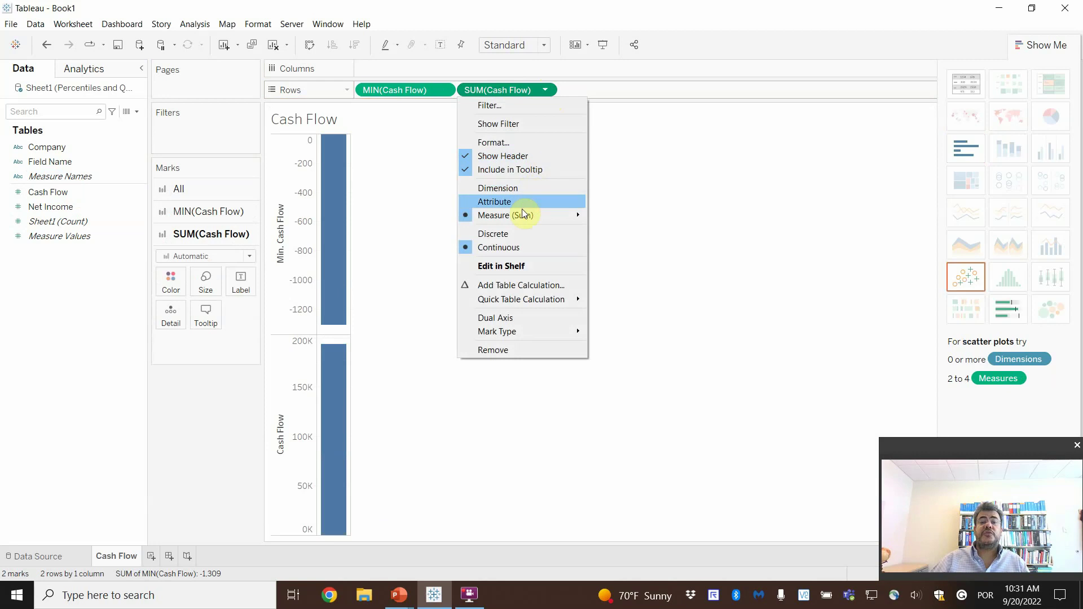
mouse_move(520, 217)
mouse_move(624, 315)
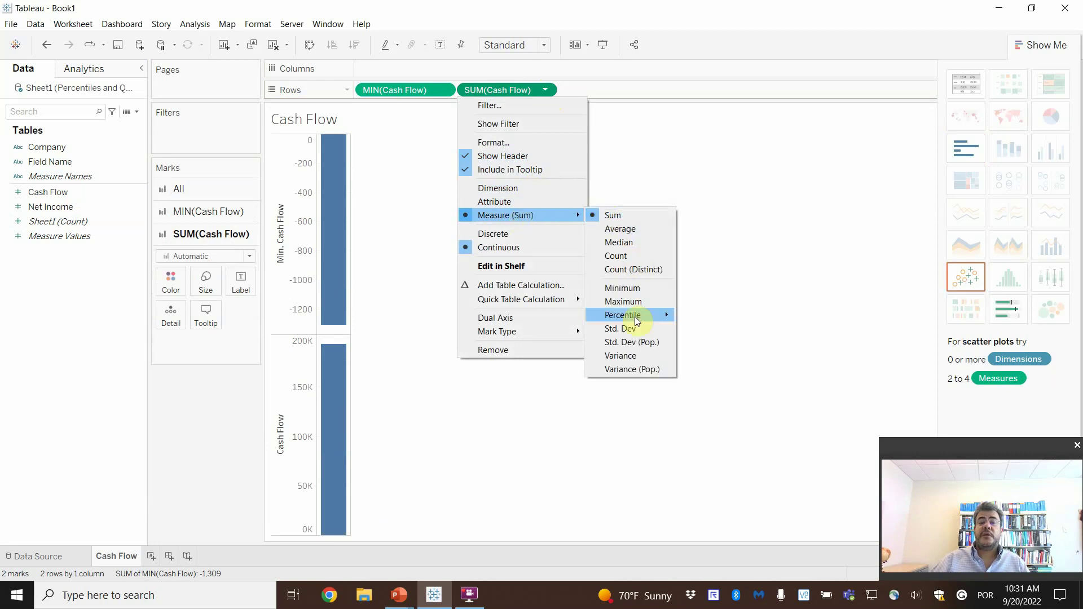
click(698, 342)
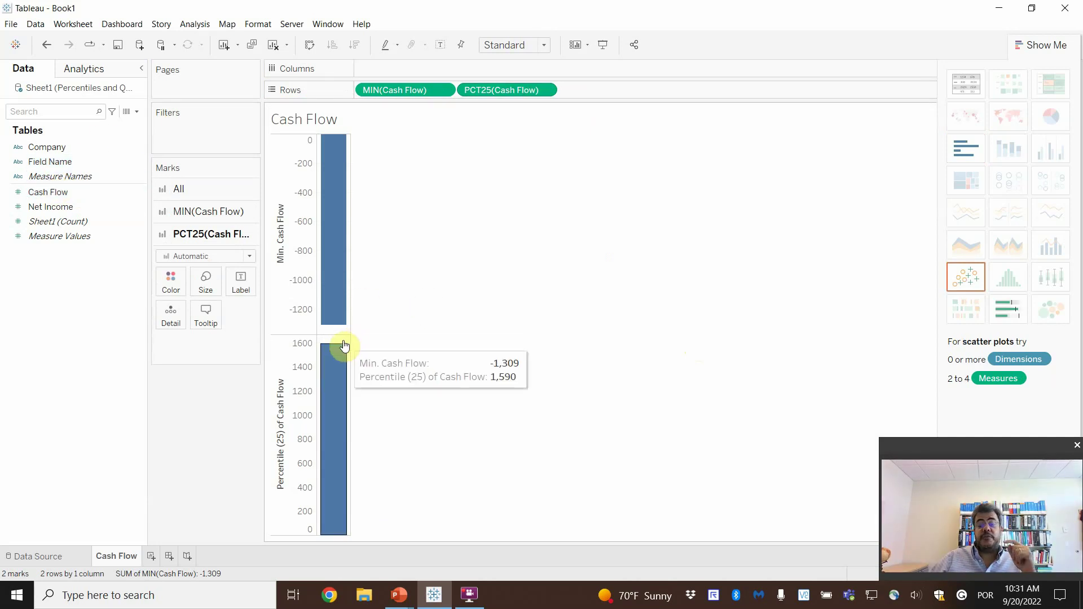
Step: Add a third Cash Flow row aggregated as the 50th percentile
mouse_move(341, 329)
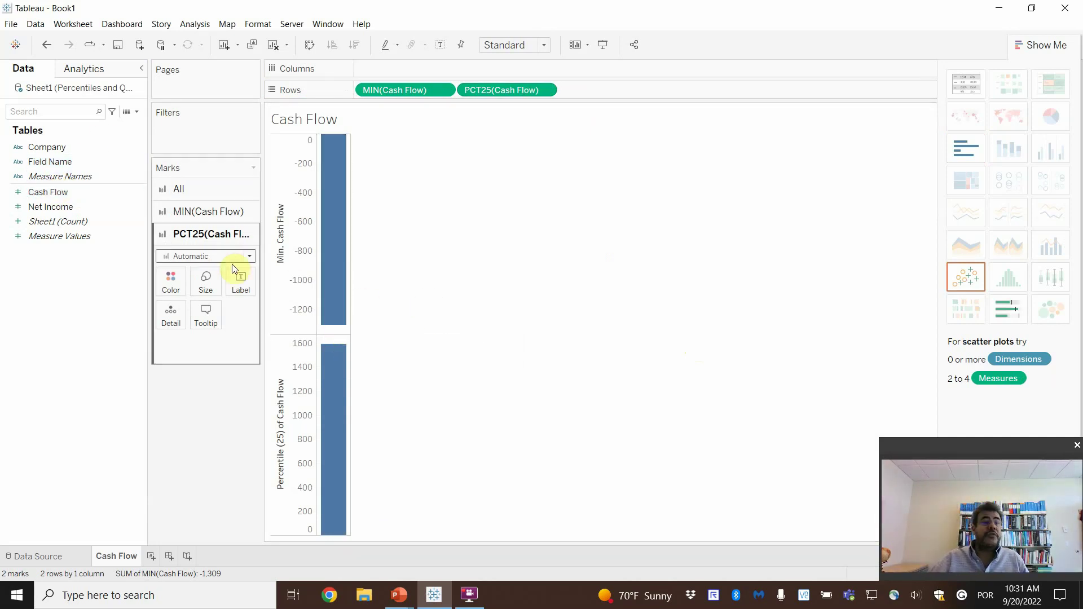
drag(51, 193, 593, 93)
click(647, 90)
mouse_move(602, 217)
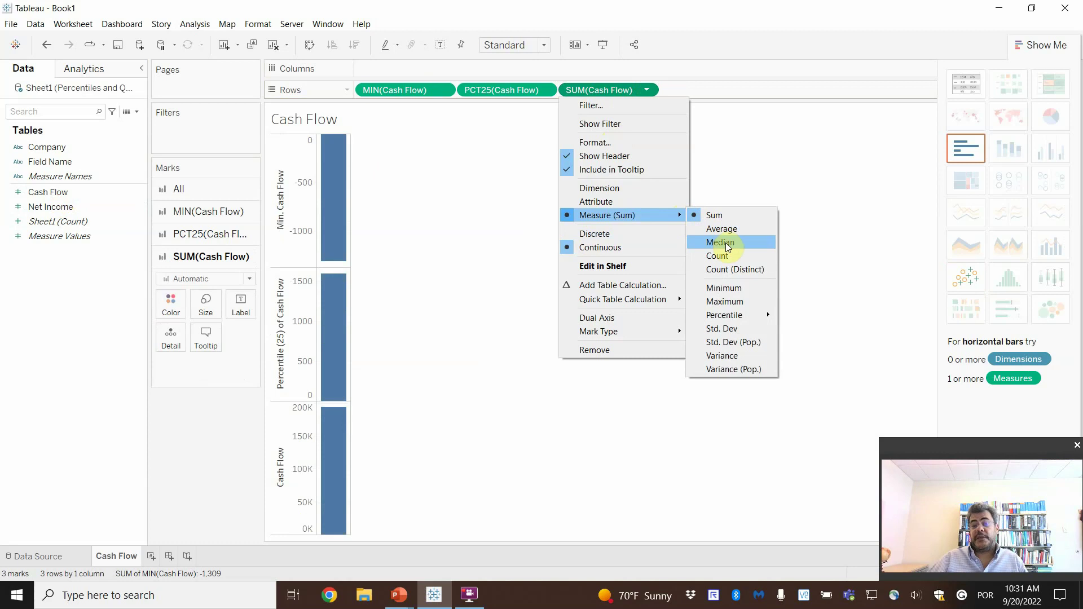
mouse_move(757, 316)
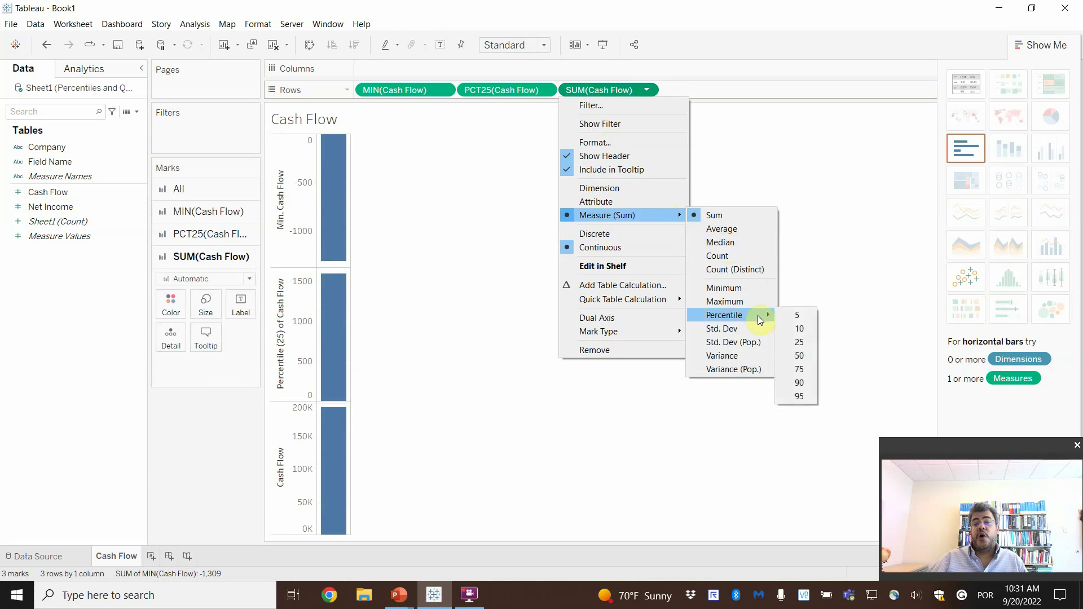
click(801, 355)
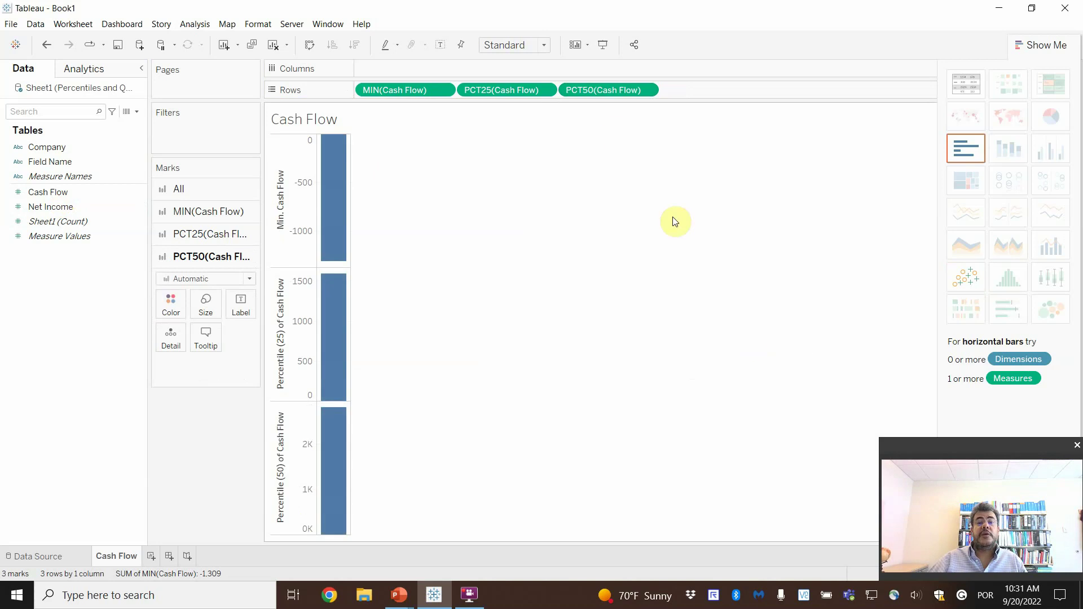
Step: Try Median on the third Cash Flow measure, then revert it to Percentile 50
mouse_move(337, 447)
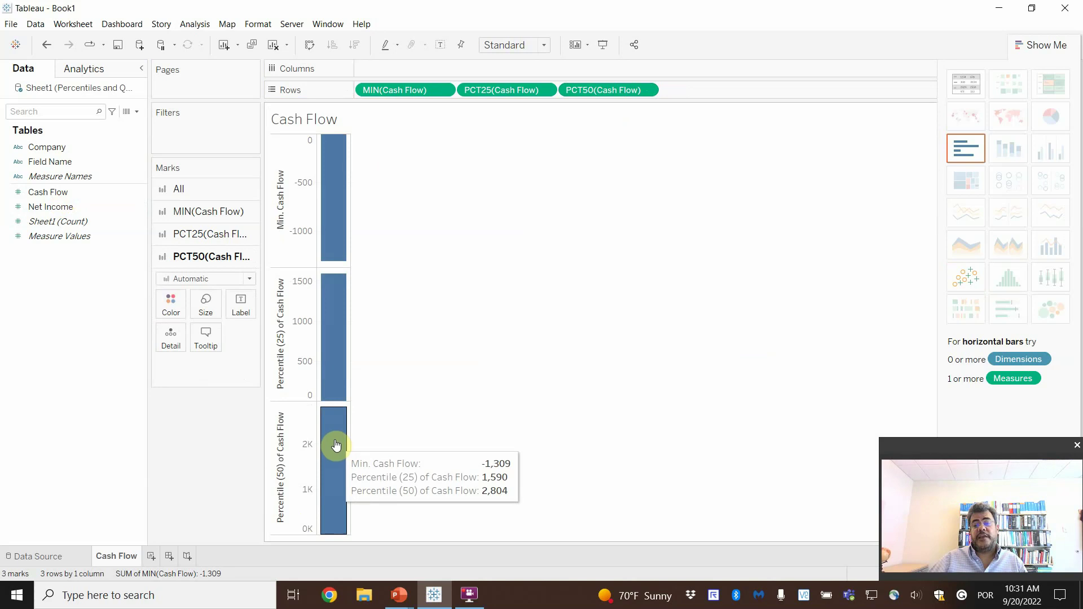
click(647, 91)
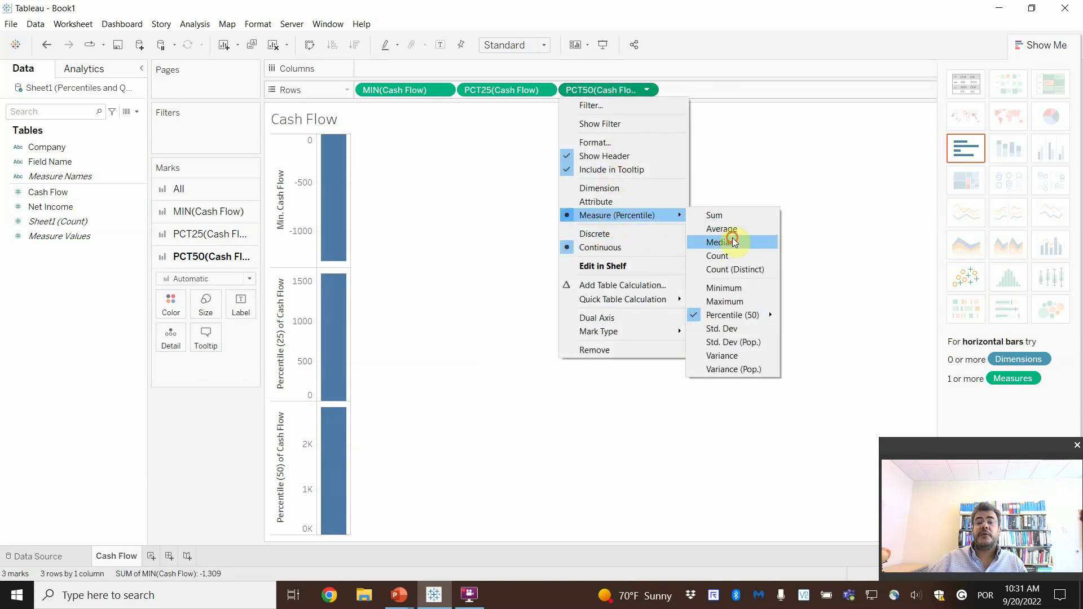
click(725, 242)
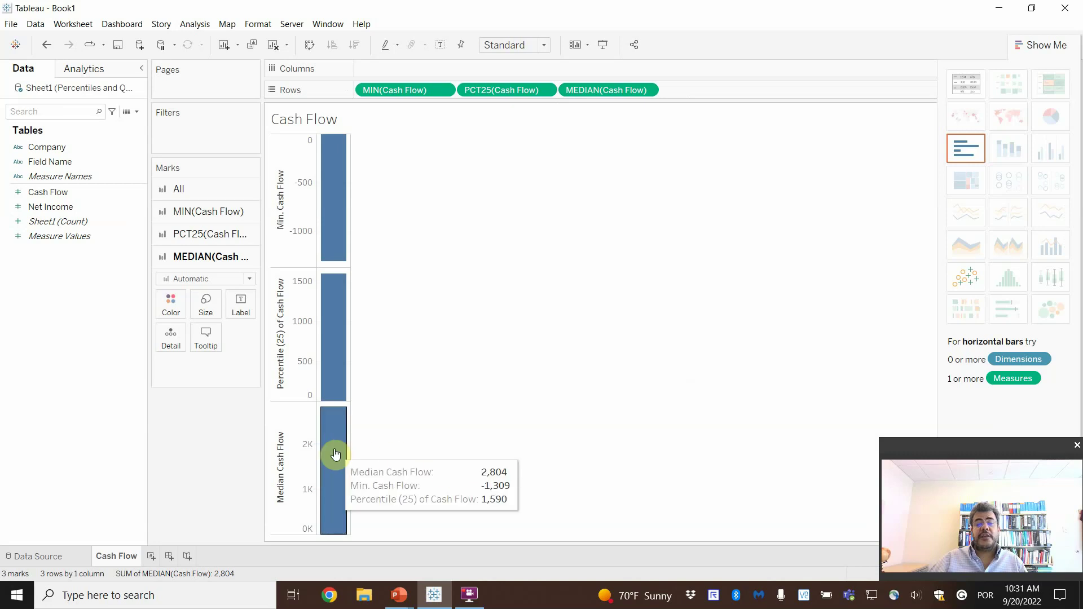
click(646, 90)
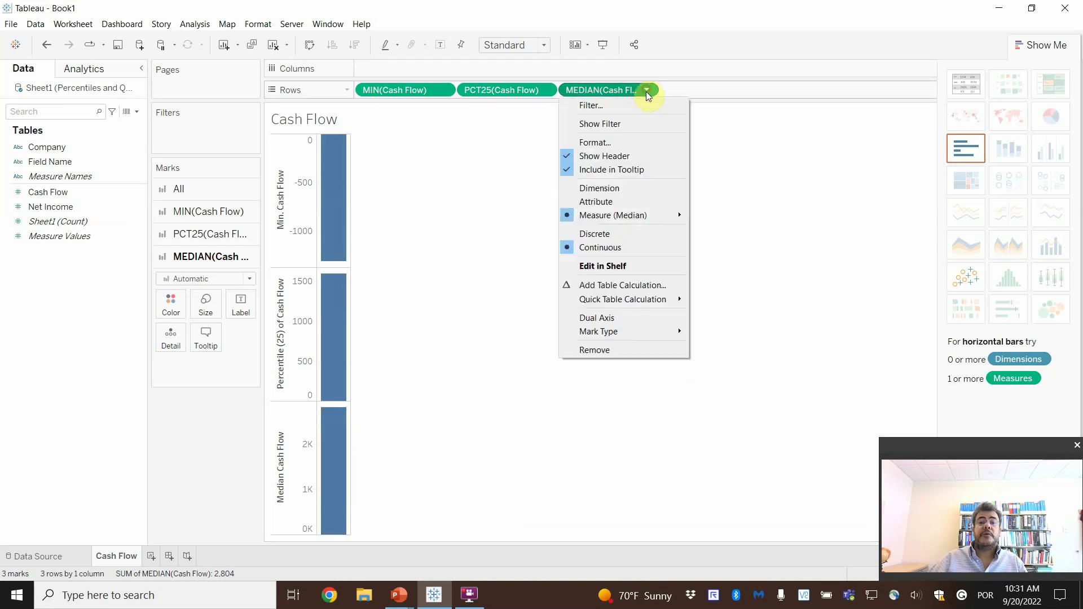
mouse_move(615, 216)
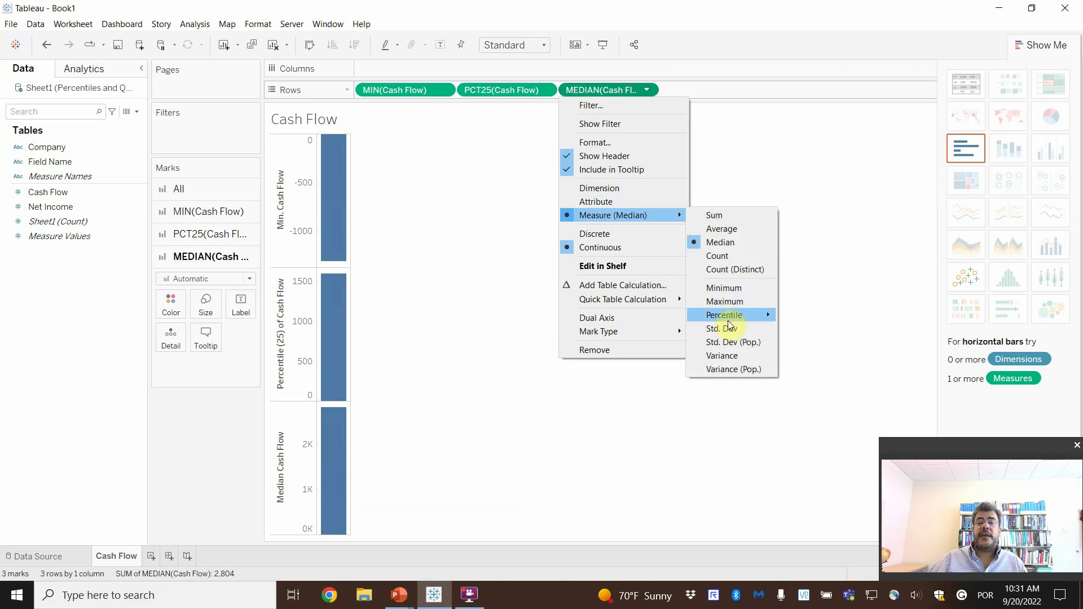
mouse_move(728, 315)
click(799, 356)
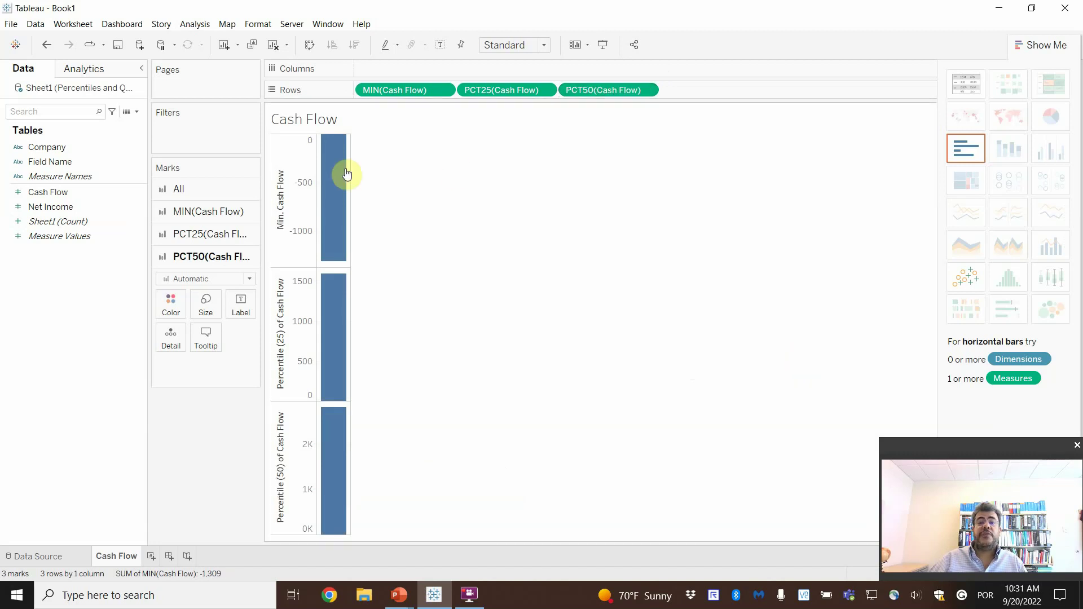
Step: Add a fourth Cash Flow row aggregated as the 75th percentile
drag(67, 199, 707, 99)
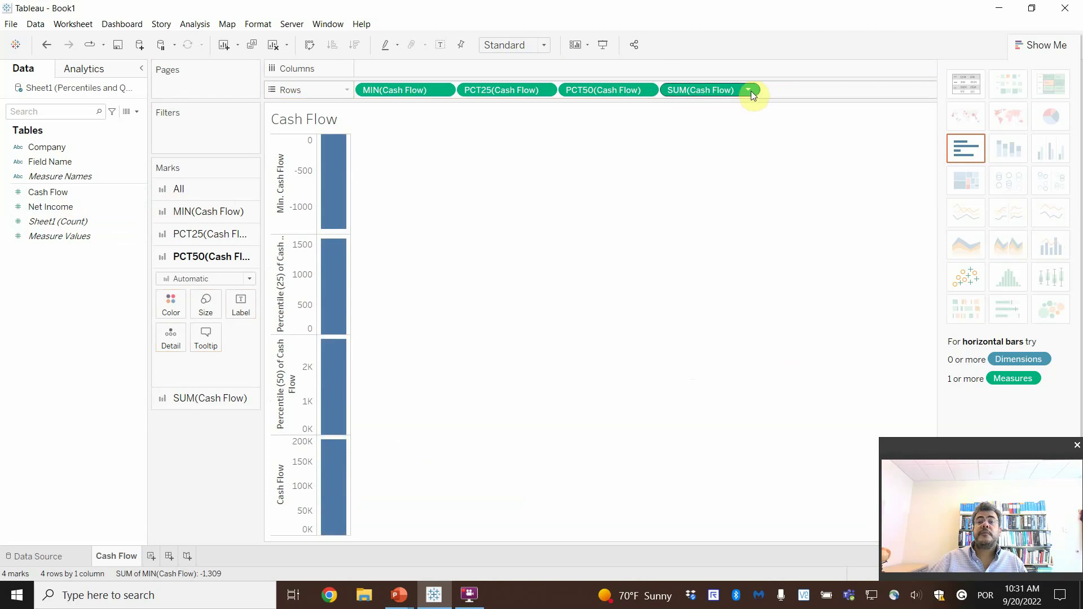
click(749, 90)
mouse_move(726, 216)
mouse_move(831, 311)
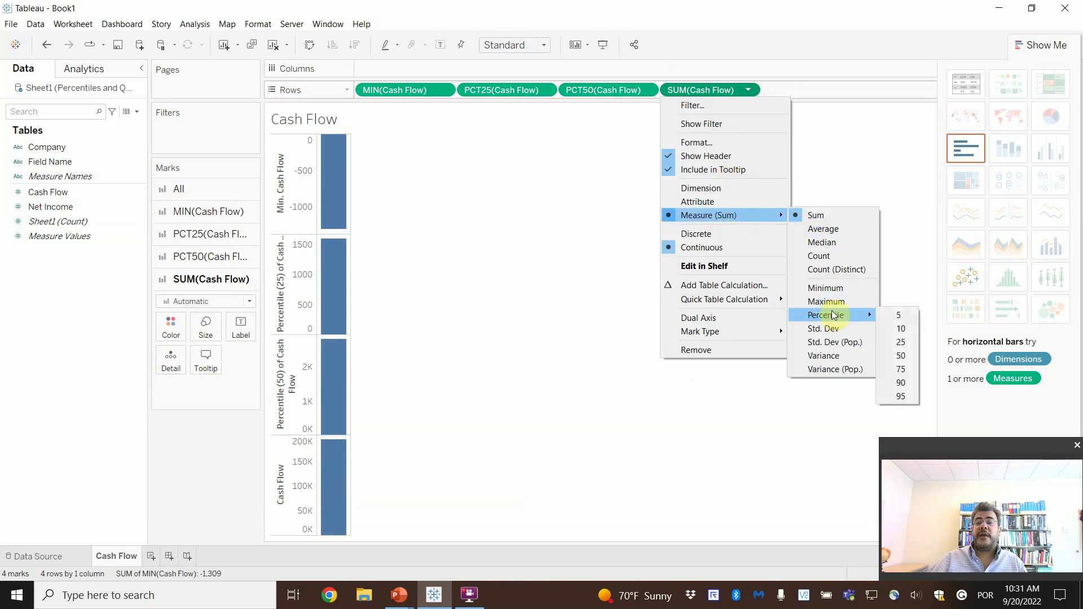
click(897, 370)
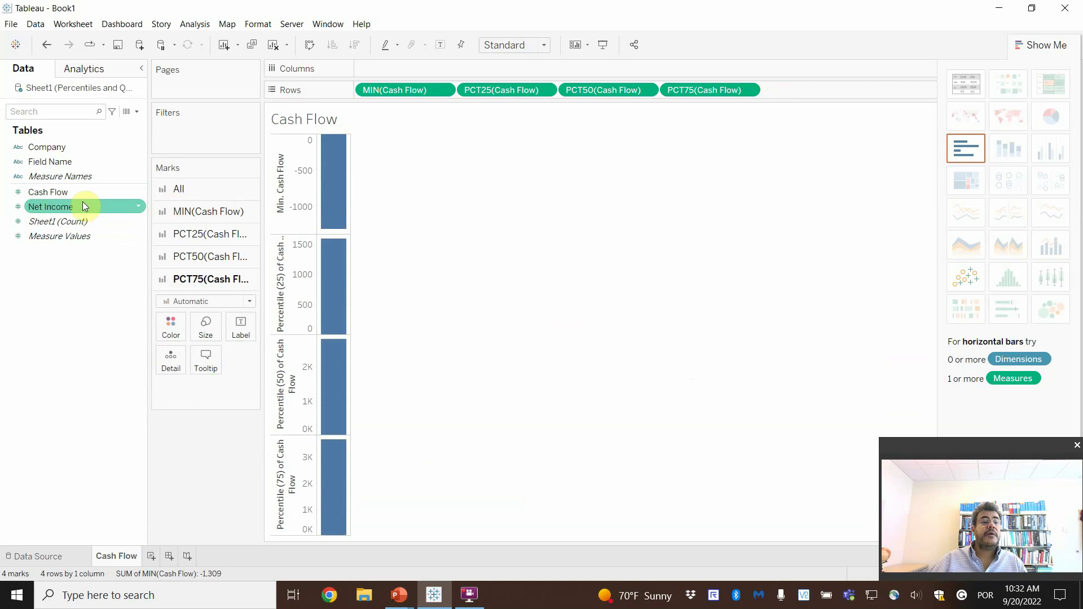
Step: Add a fifth Cash Flow row aggregated as Maximum, reaching 4,982
drag(78, 196, 813, 92)
click(850, 90)
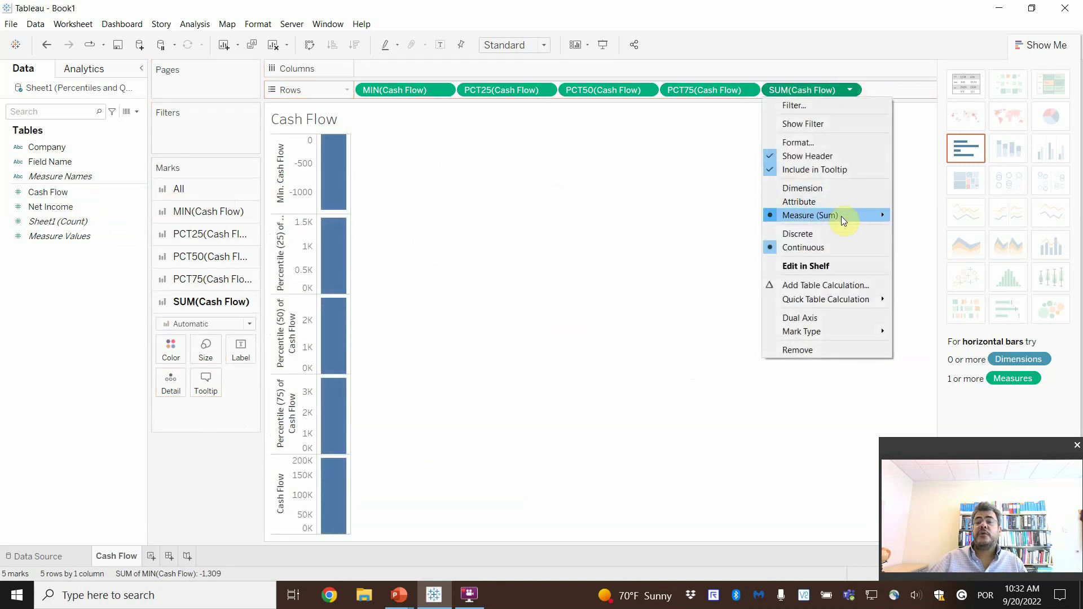
mouse_move(840, 215)
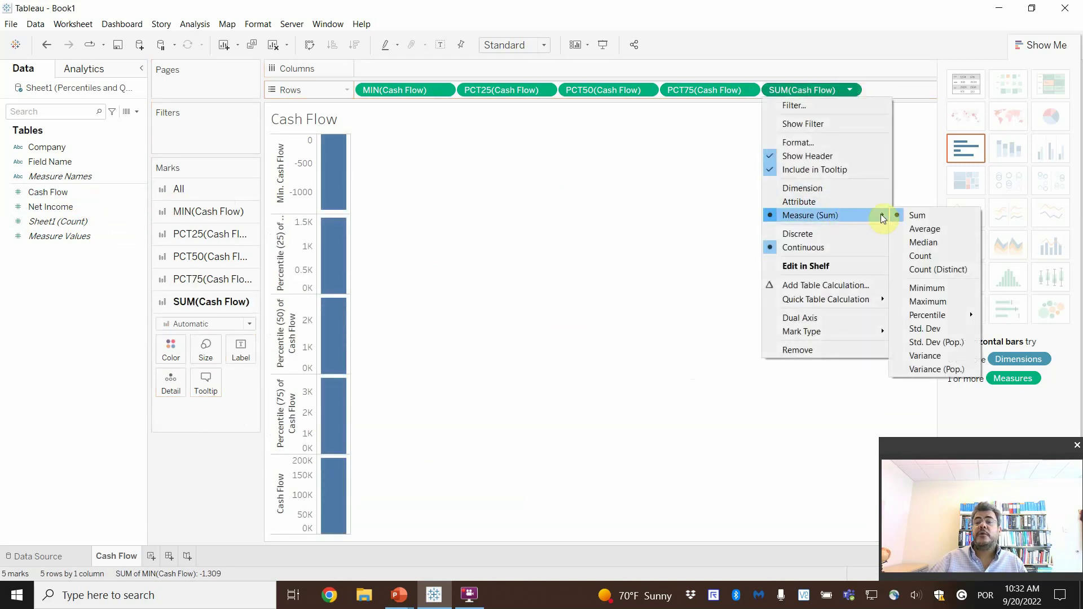
click(941, 302)
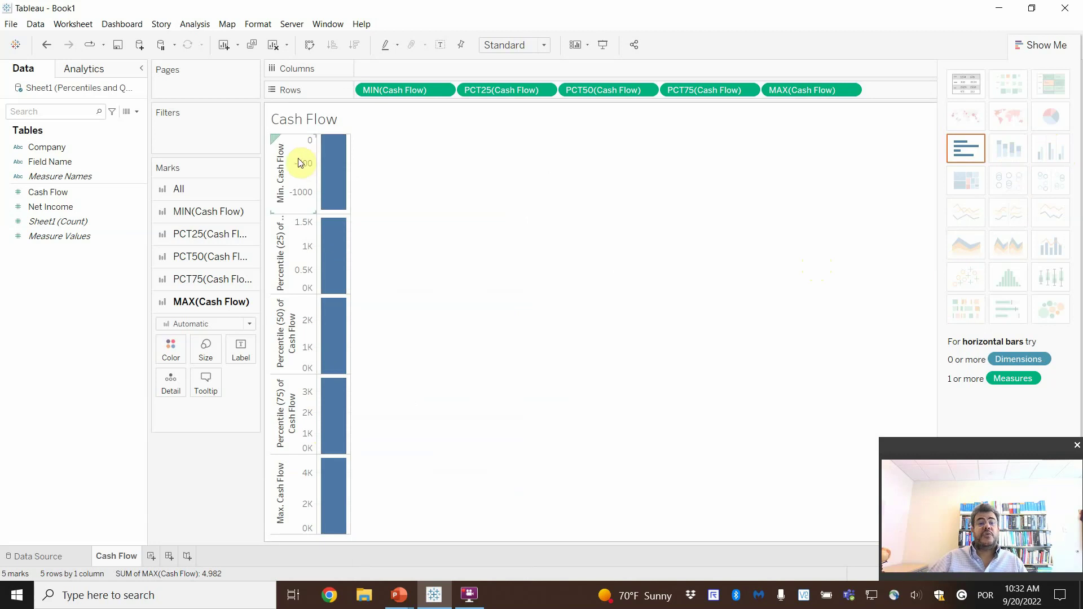
Step: Split by Company as side-by-side coloured bars, moving MAX(Cash Flow) last in Measure Values
drag(66, 147, 402, 73)
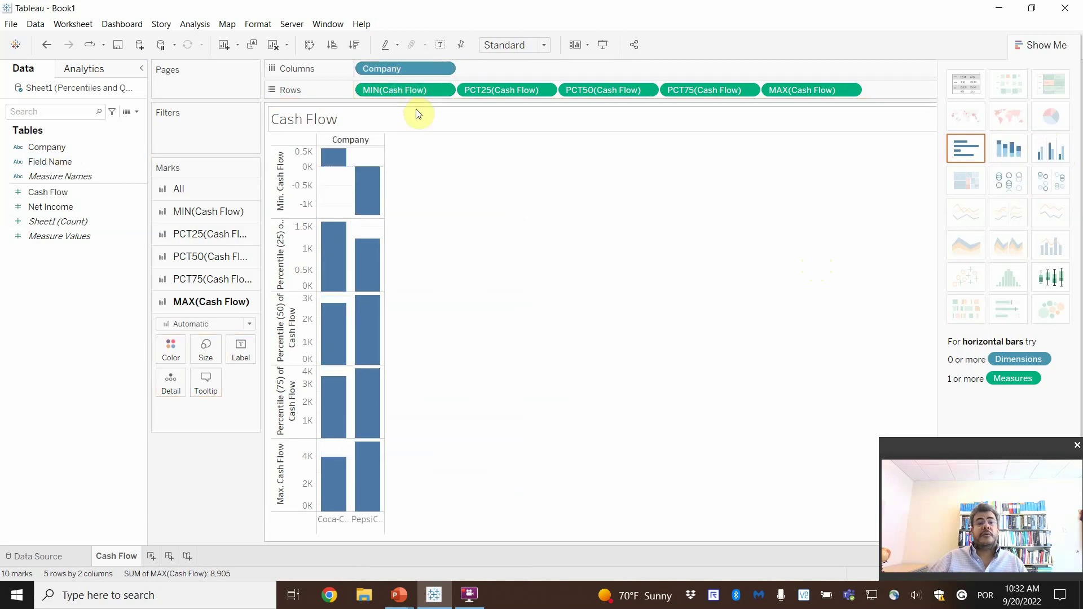
click(1043, 158)
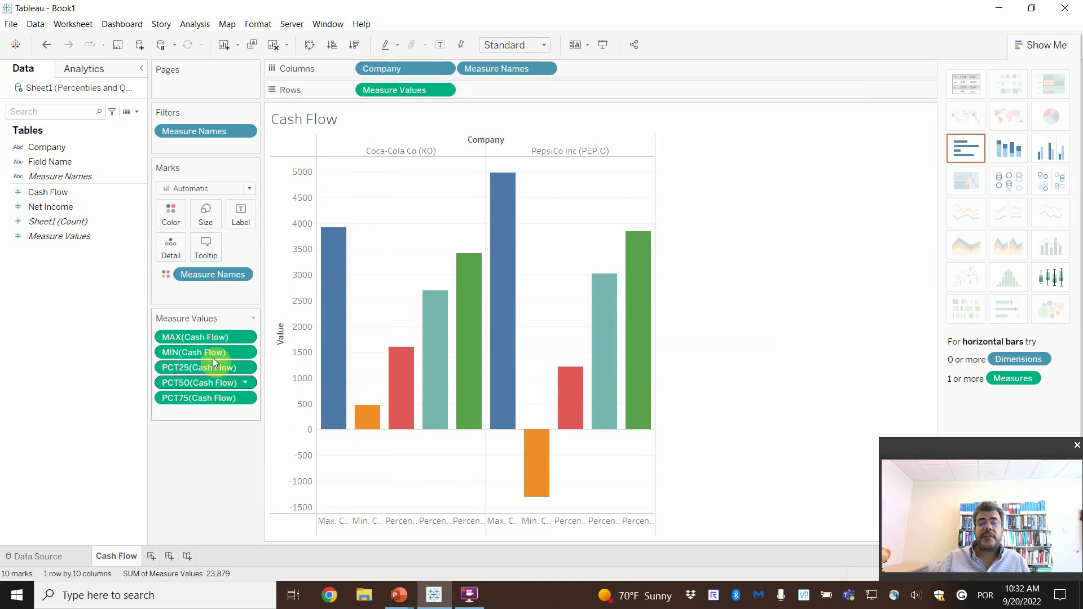
drag(220, 337, 220, 411)
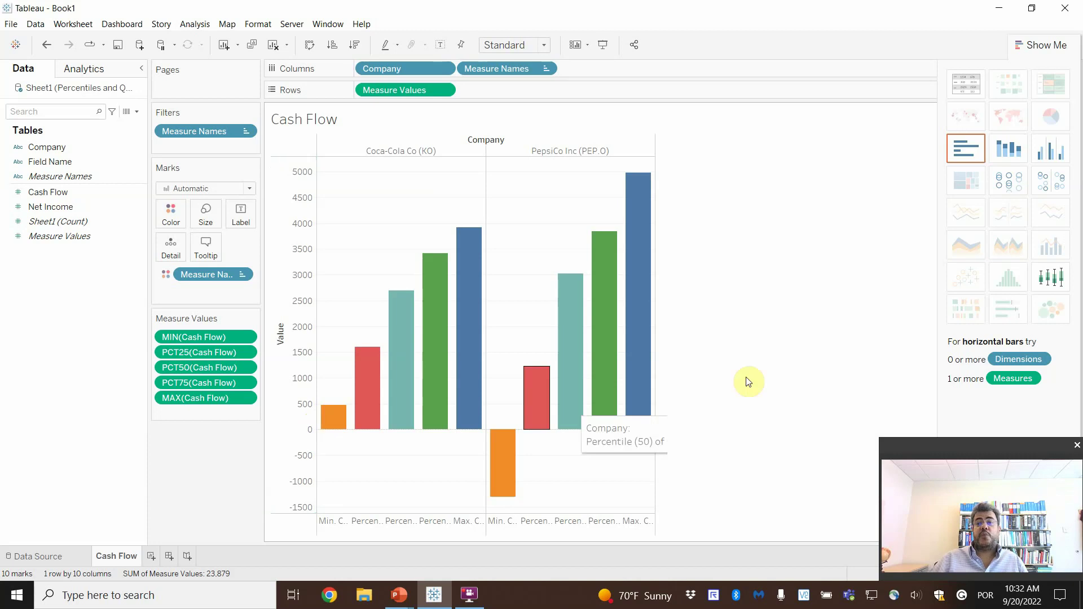
Step: Hide Show Me to reveal the legend and inspect the Coca-Cola and PepsiCo bars
click(1058, 45)
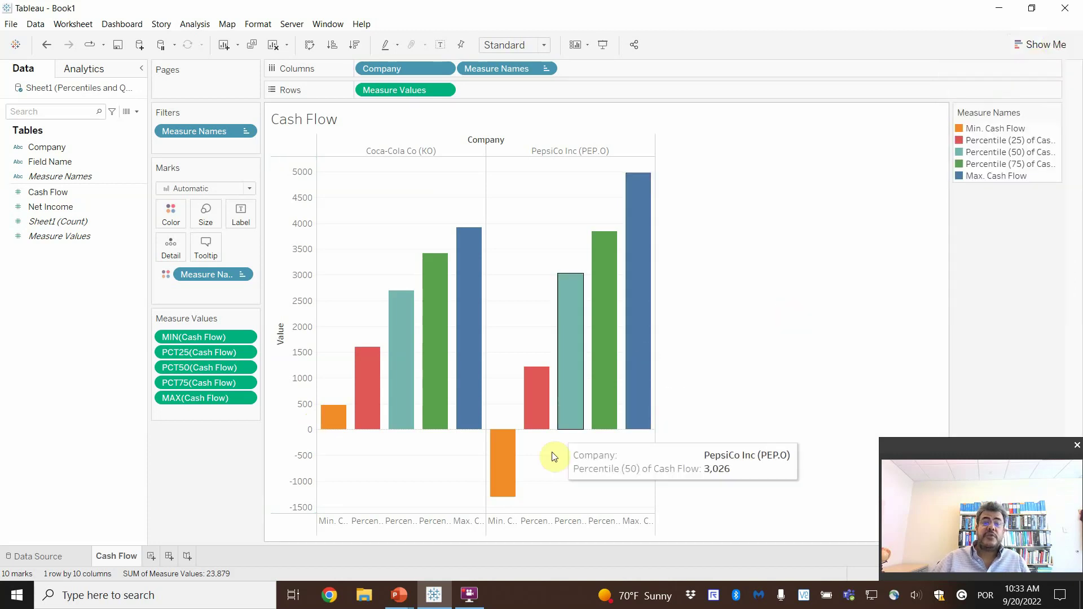
mouse_move(509, 498)
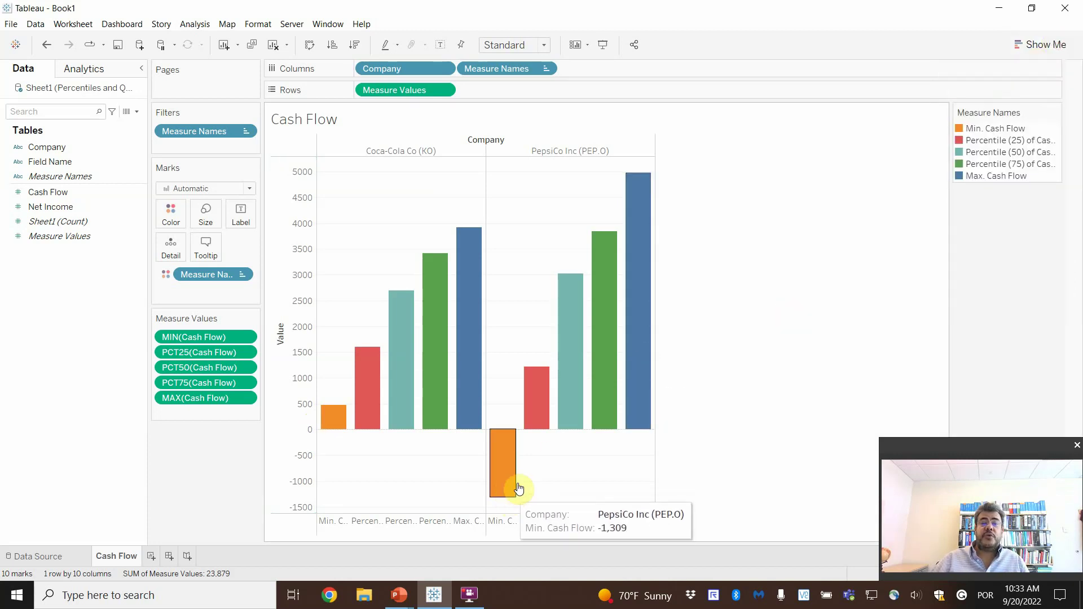
mouse_move(644, 188)
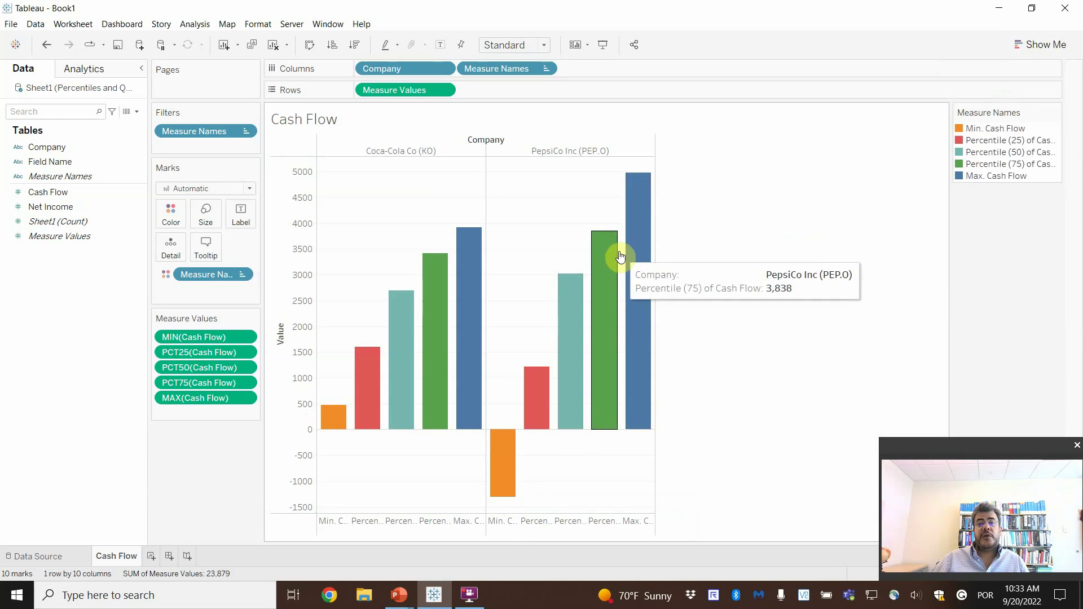
mouse_move(432, 298)
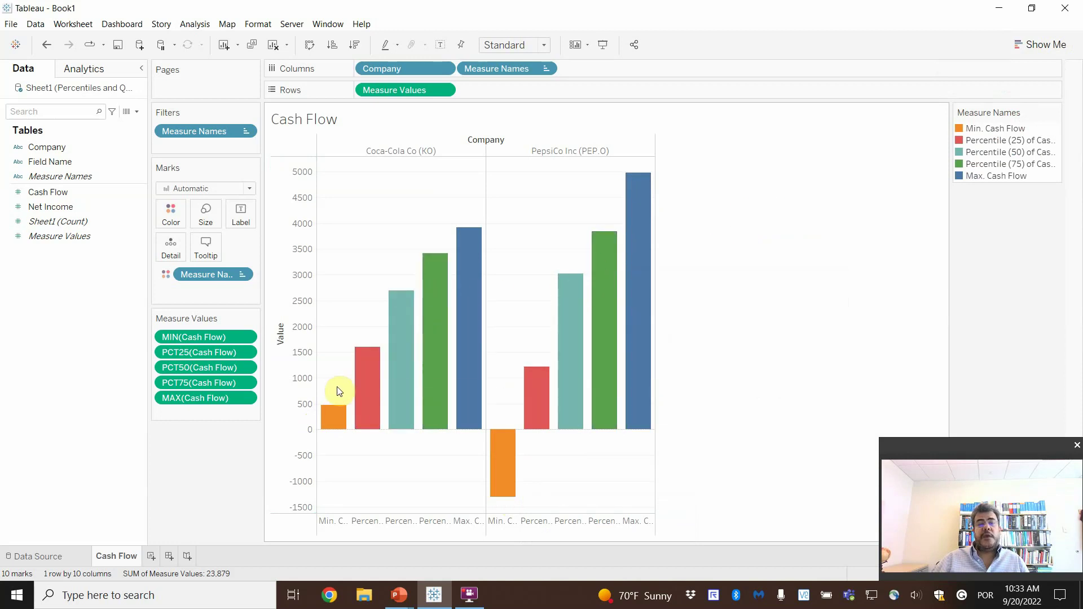
mouse_move(353, 400)
mouse_move(575, 415)
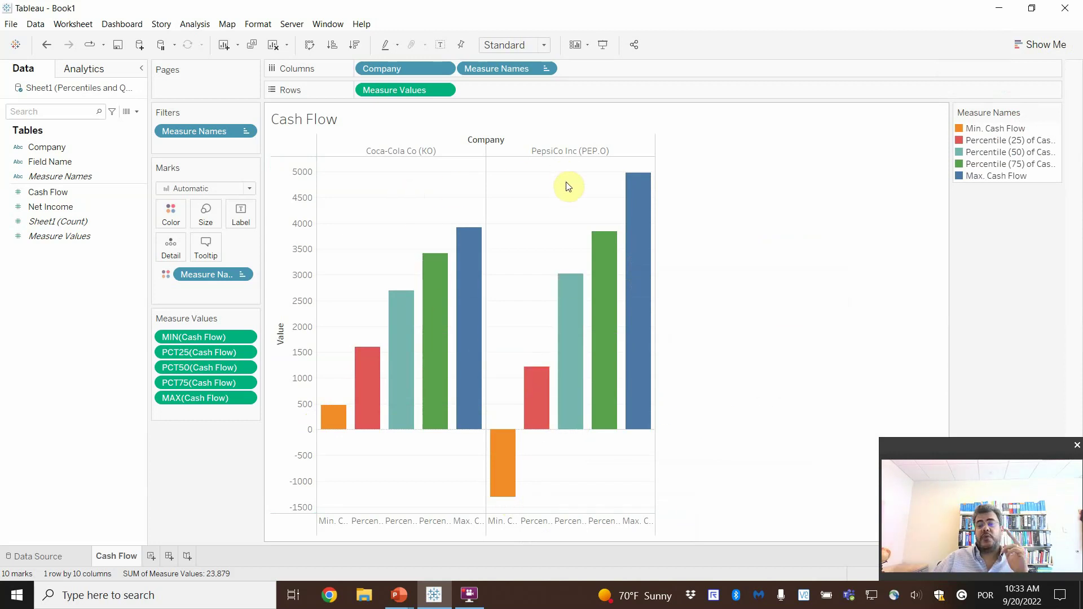
mouse_move(483, 230)
mouse_move(354, 377)
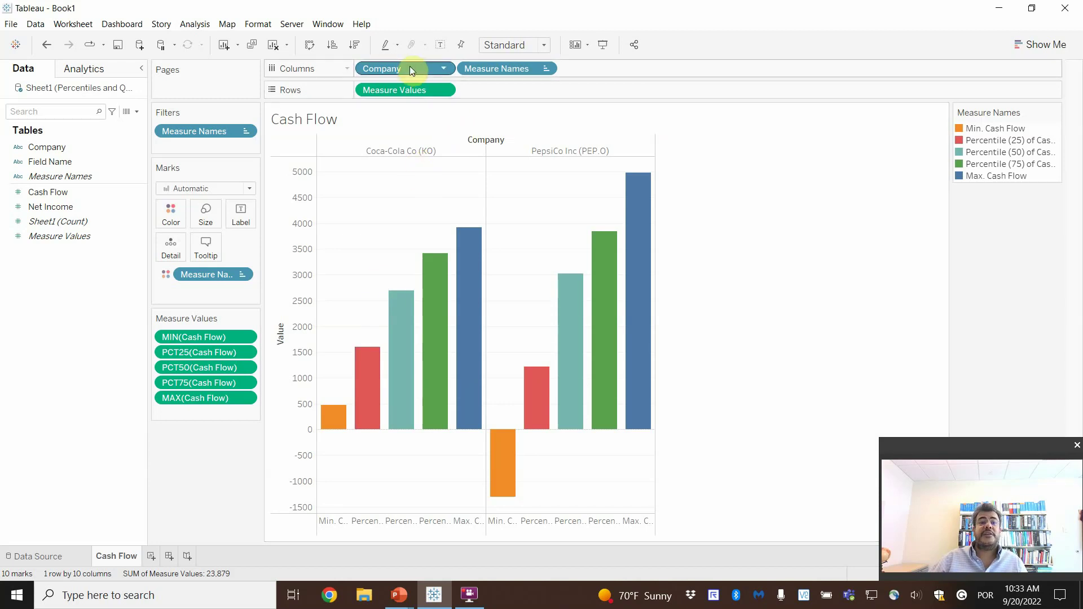
Step: Move Company after Measure Names on Columns so each statistic pairs Coca-Cola and PepsiCo bars
drag(409, 66, 624, 65)
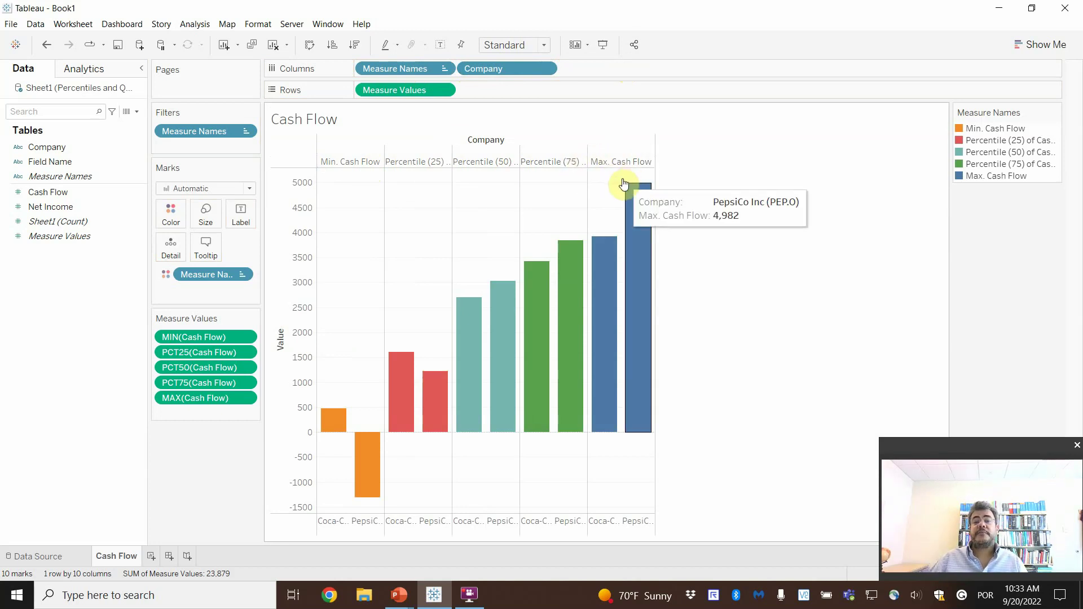
mouse_move(617, 346)
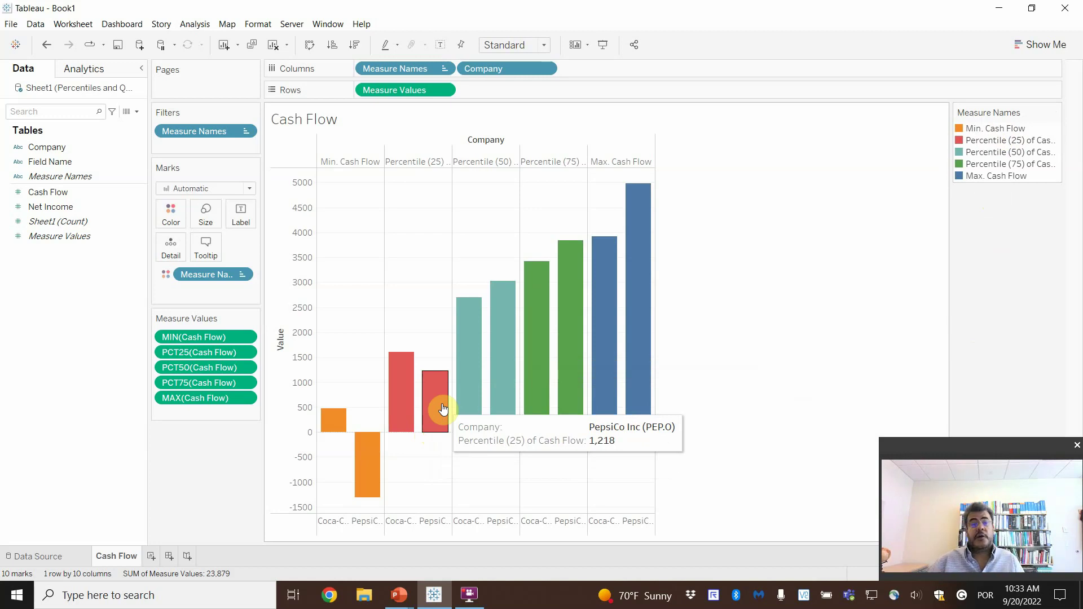
click(167, 275)
Step: Drop Company on Color and check values such as Coca-Cola's 25th percentile of 1,605
click(168, 277)
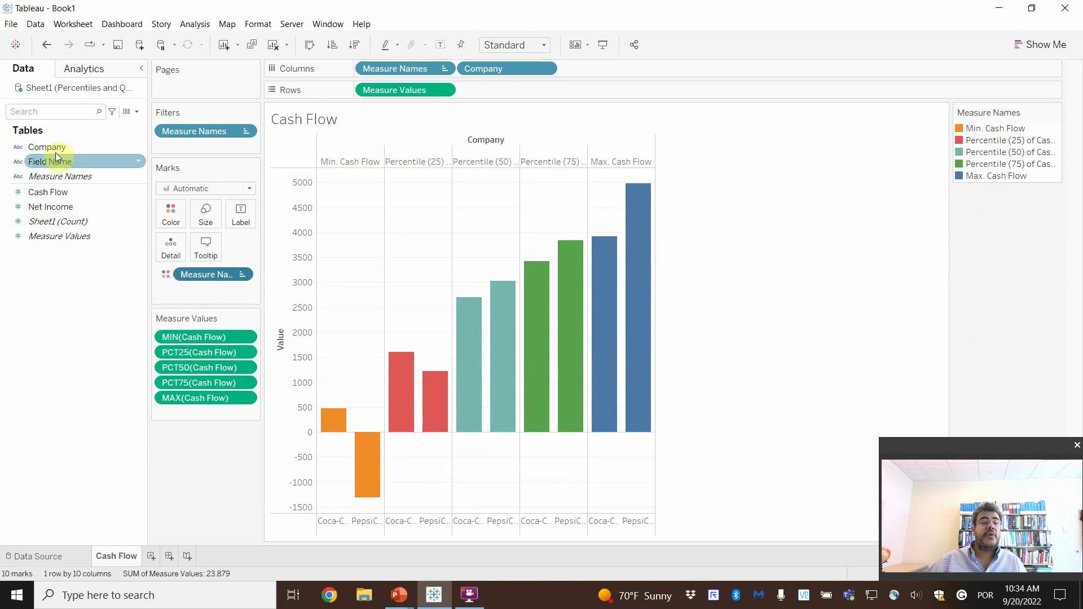
drag(49, 156, 164, 218)
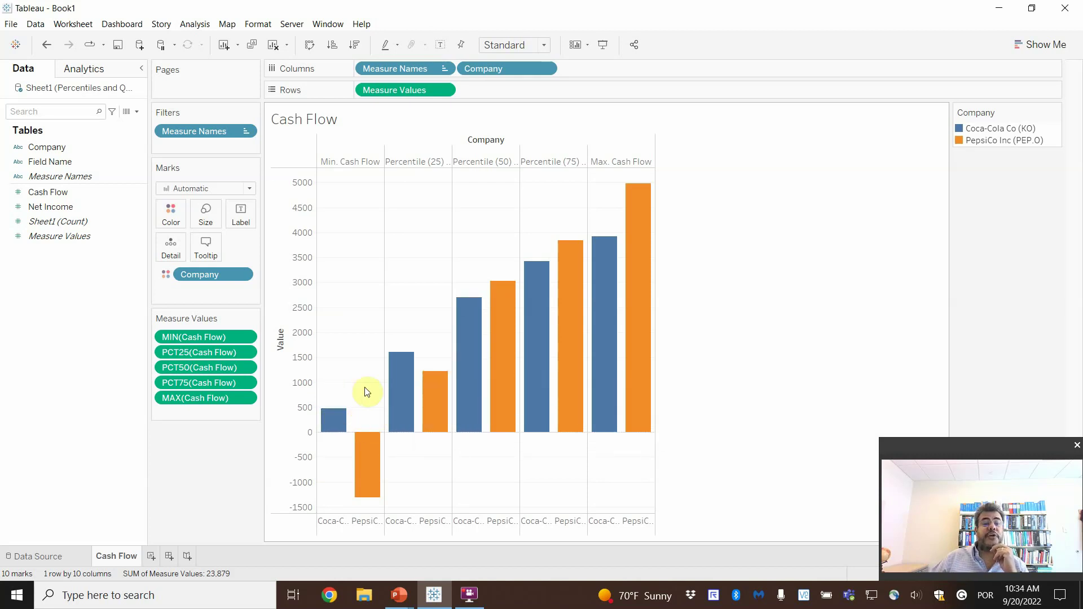
mouse_move(379, 446)
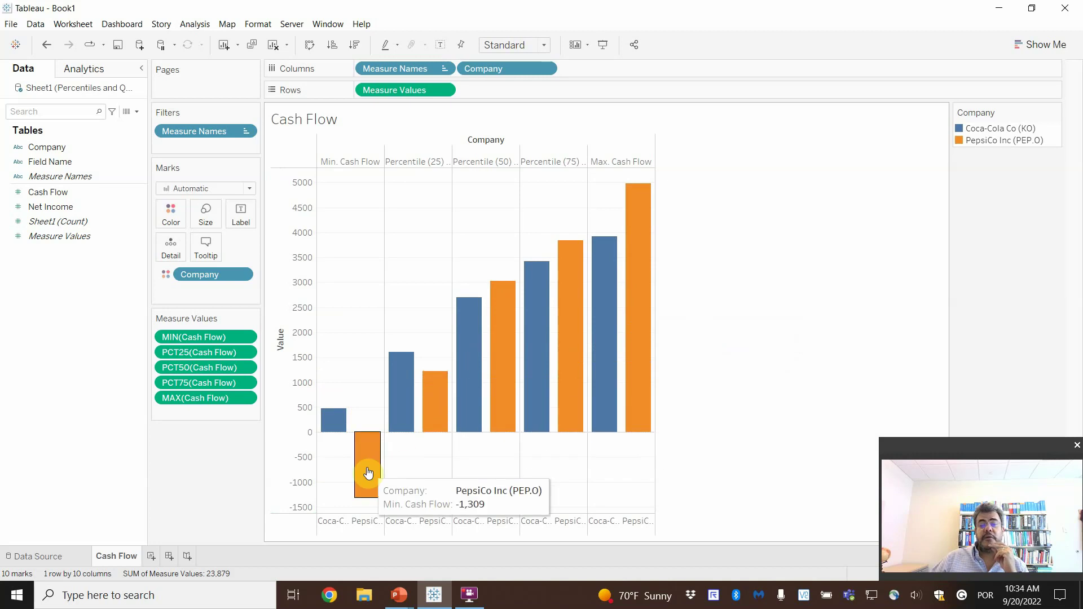
mouse_move(428, 429)
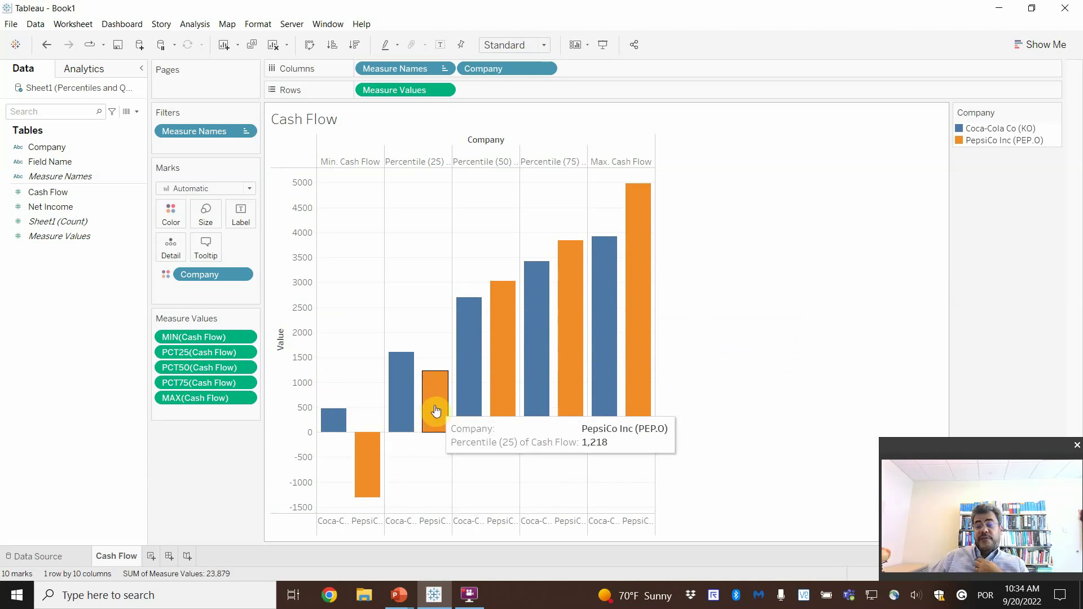
mouse_move(642, 285)
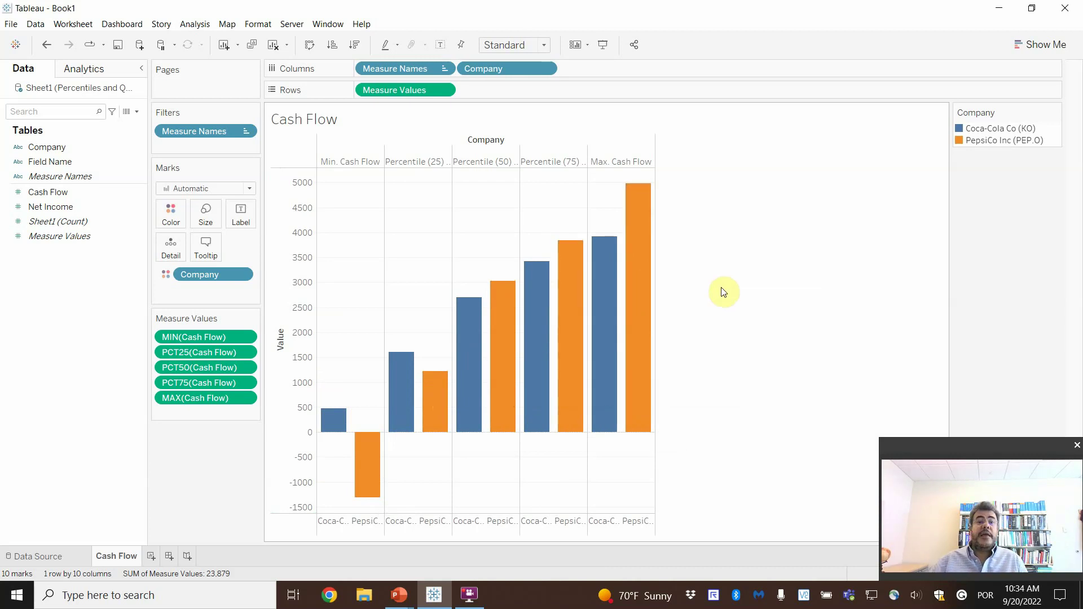
Step: Add Company as a sheet filter keeping both Coca-Cola and PepsiCo
drag(73, 146, 201, 123)
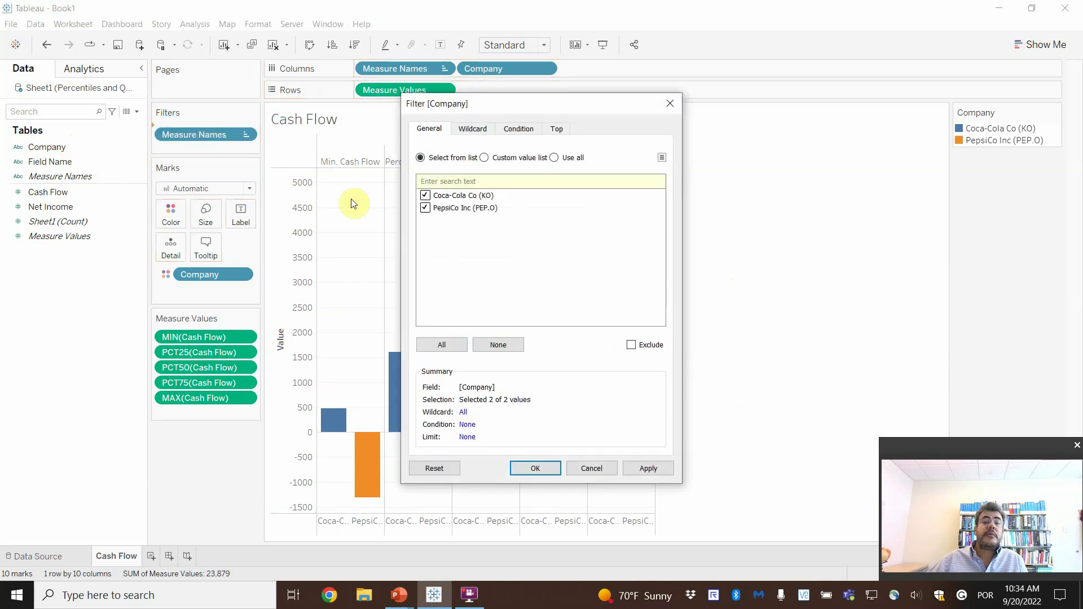
click(649, 468)
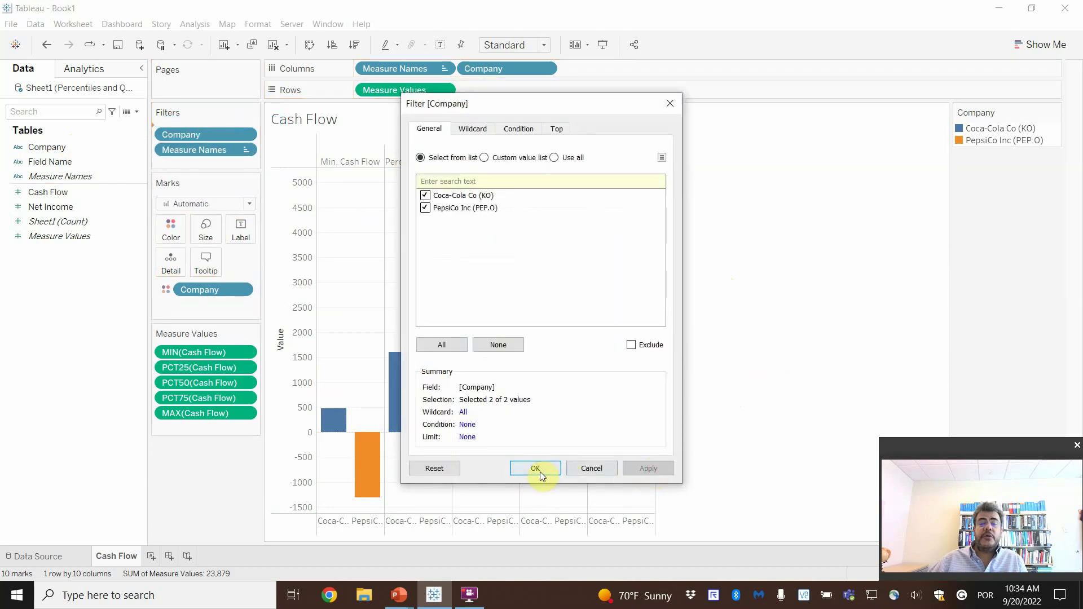
click(535, 468)
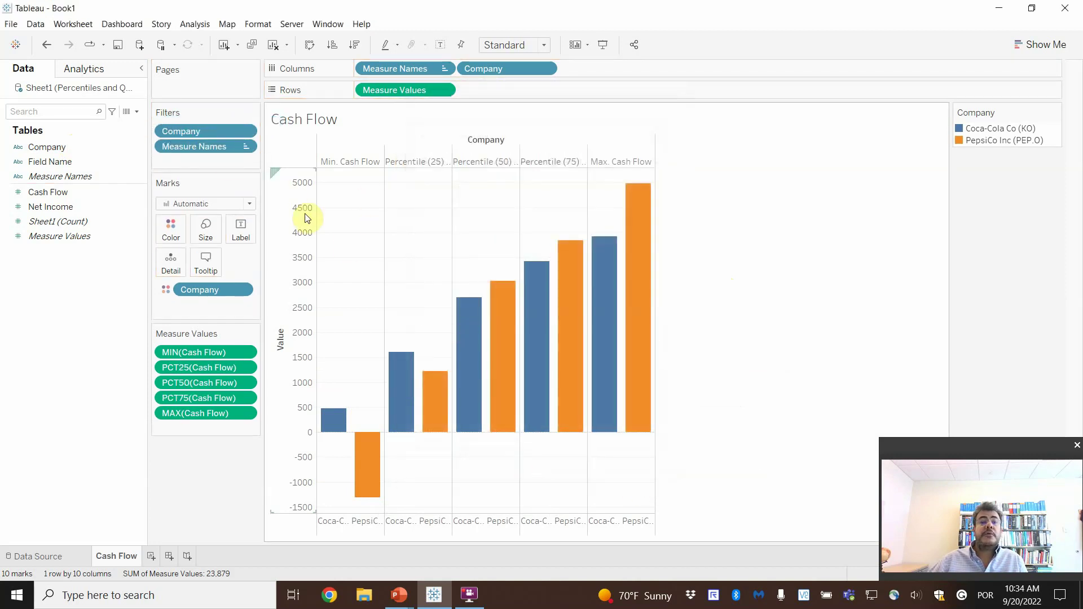
Step: Edit the Measure Names filter, toggling Percentile (25) off and back on so all five measures stay
click(239, 146)
click(238, 163)
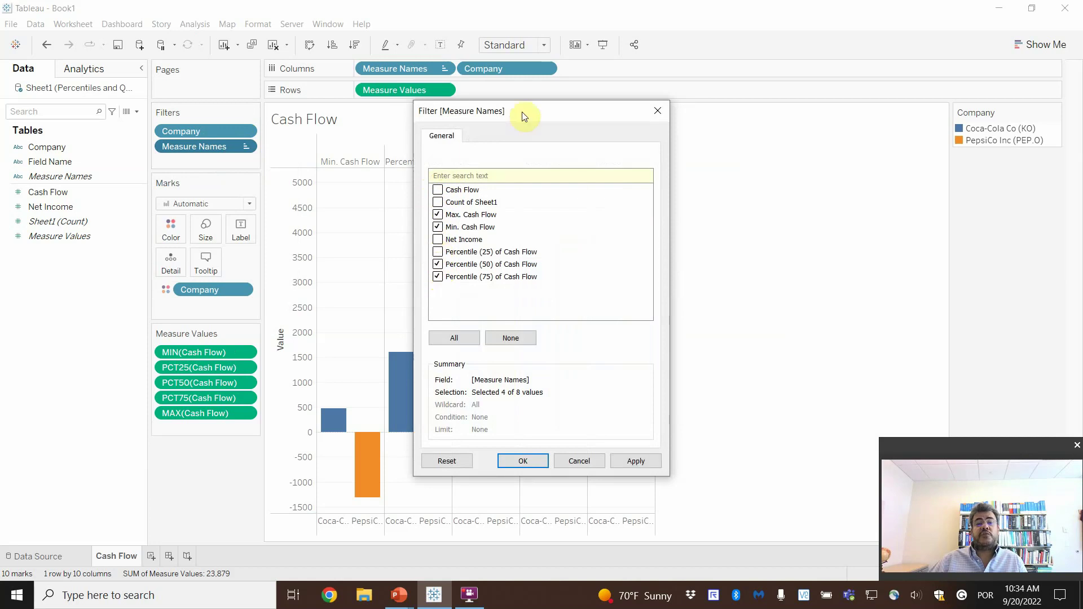
drag(522, 111, 746, 104)
click(859, 455)
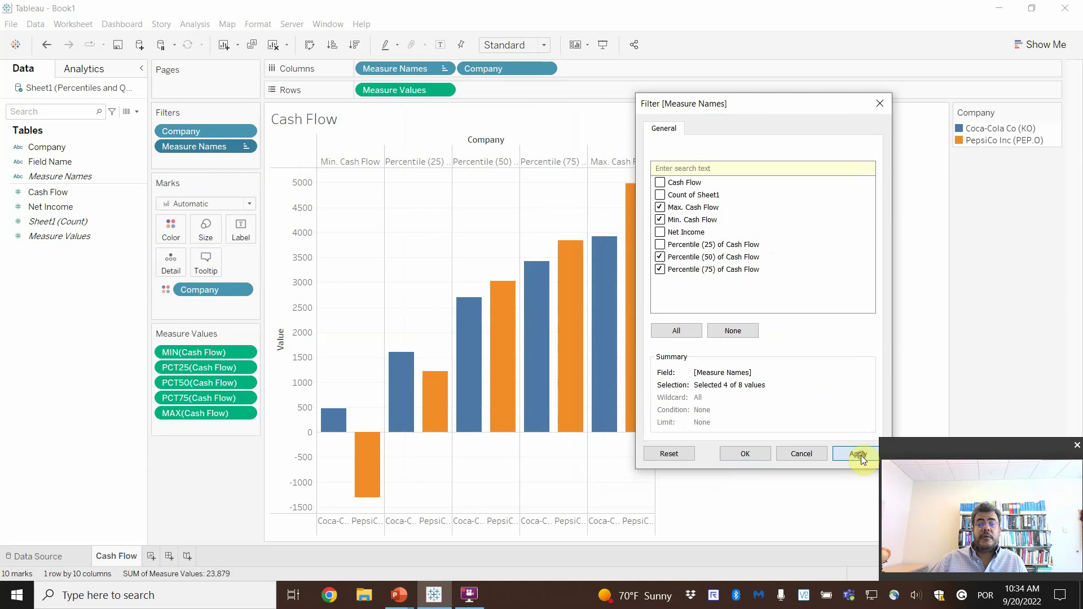
click(659, 245)
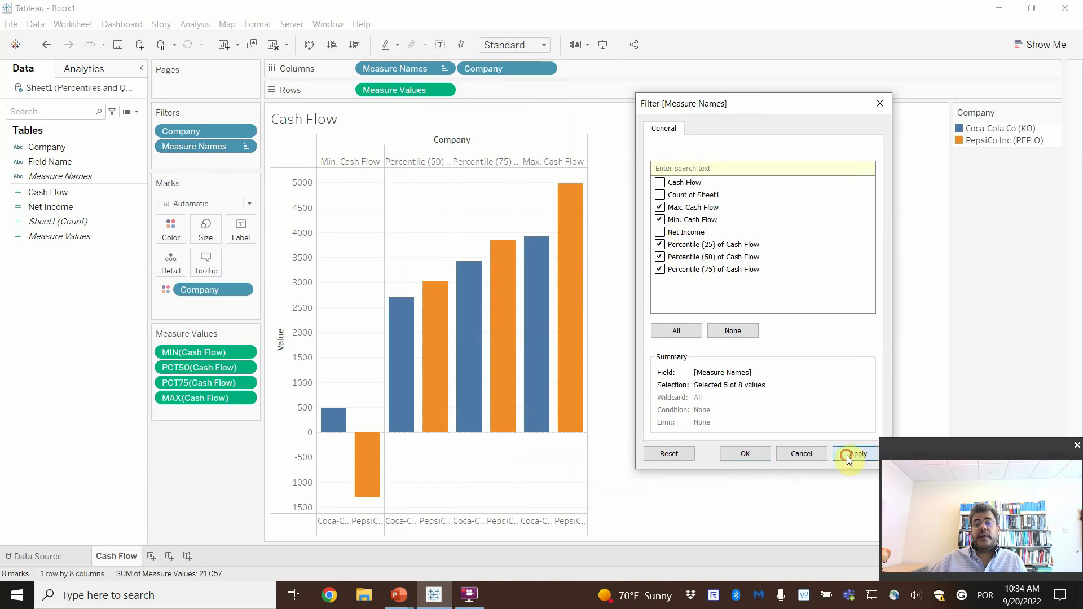
click(847, 455)
click(754, 454)
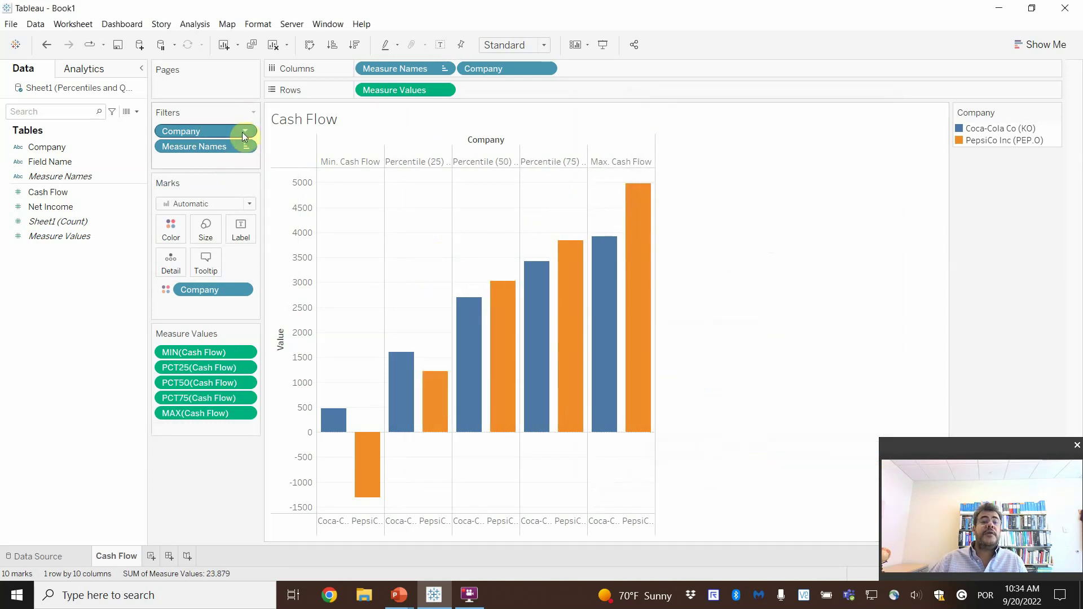
Step: Show the Company filter card and test it by unchecking and rechecking Coca-Cola
click(246, 132)
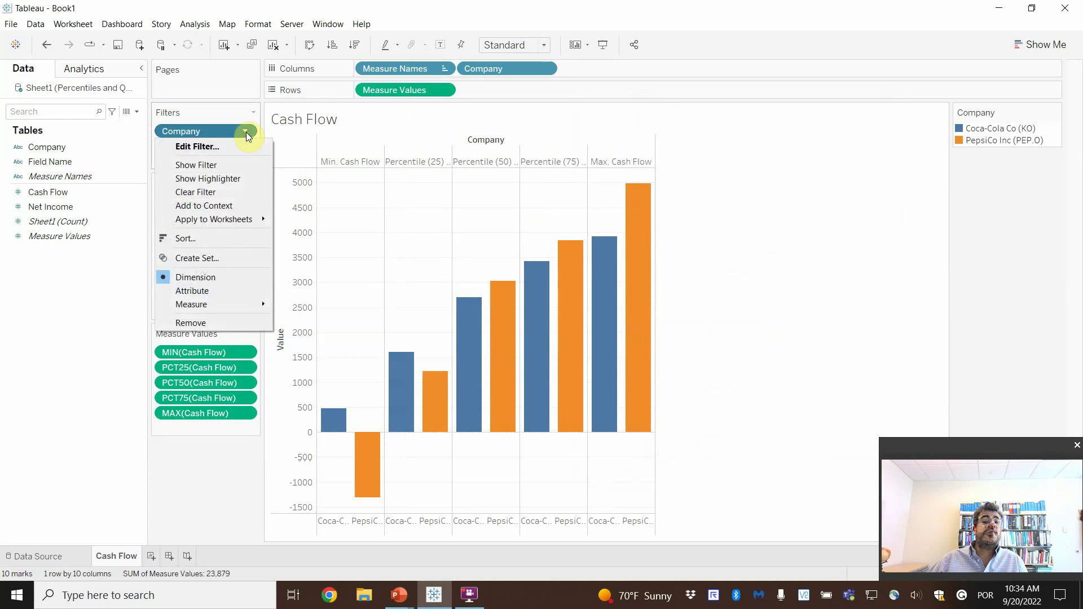
click(212, 162)
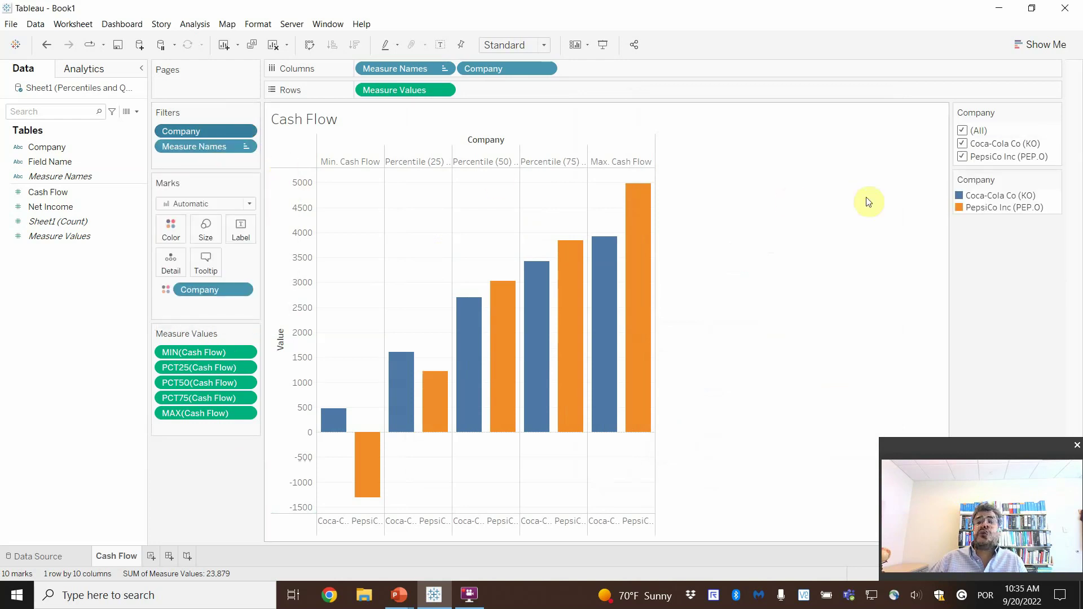
click(963, 144)
click(963, 144)
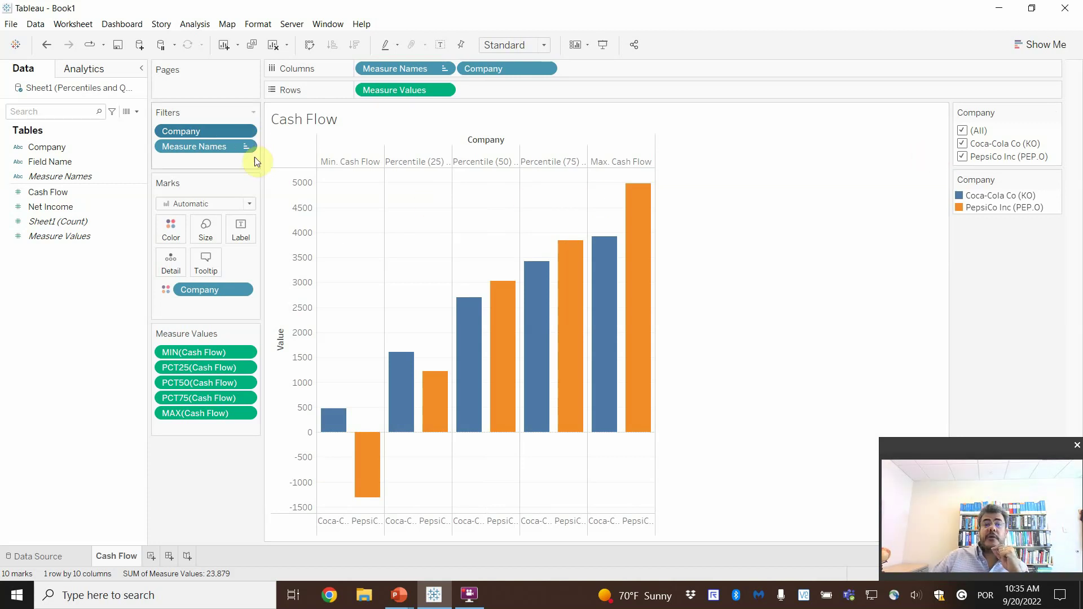
Step: Create a new worksheet named 'Net Income'
click(150, 559)
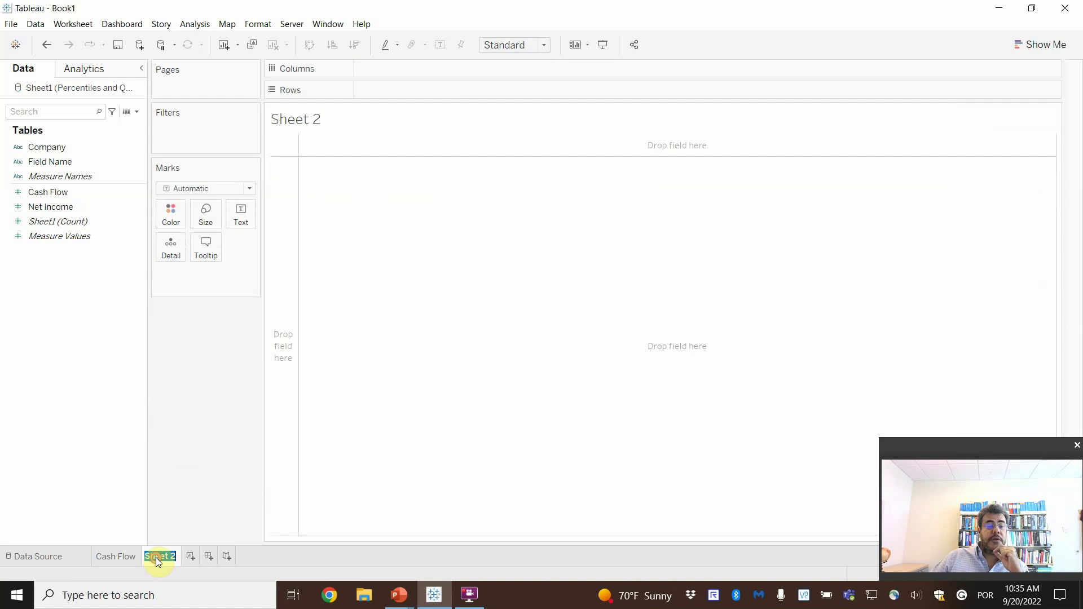
text(Net Income)
key(Return)
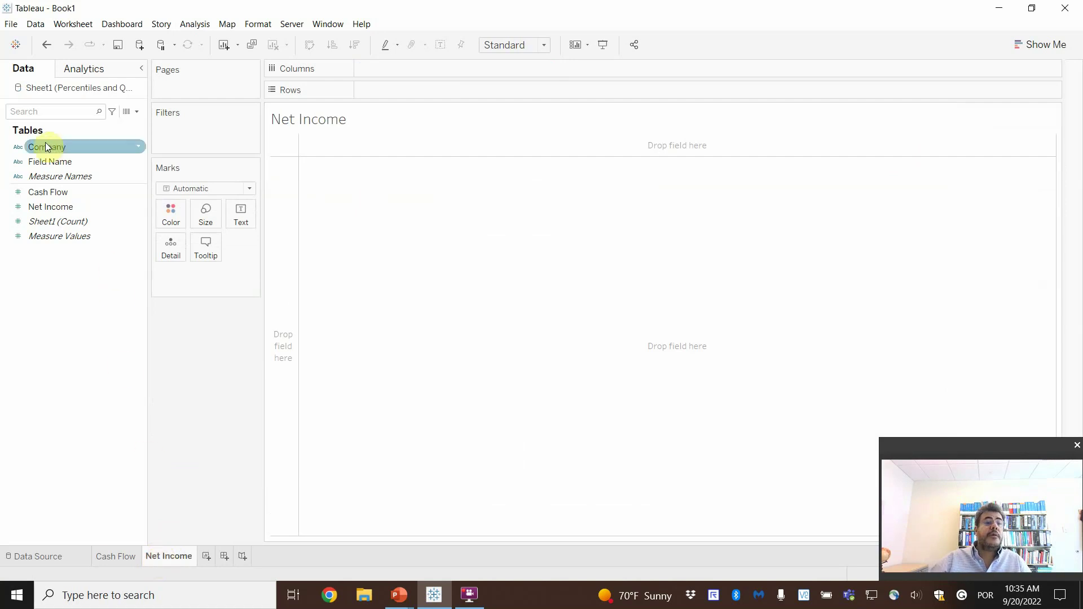
Step: Apply the Cash Flow Company filter to all worksheets using related data sources
click(115, 556)
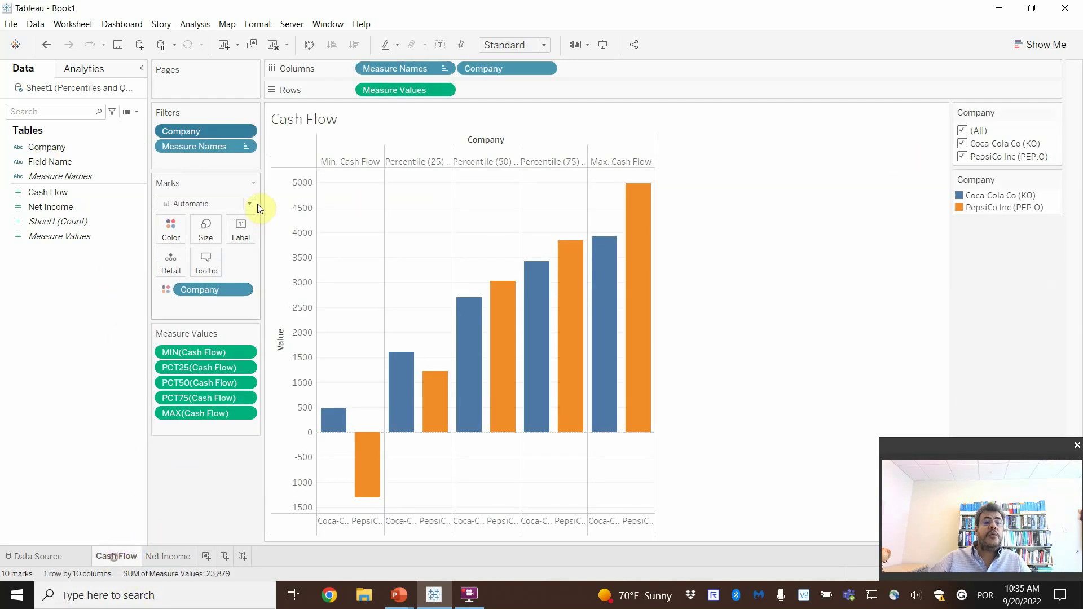
click(246, 133)
mouse_move(239, 220)
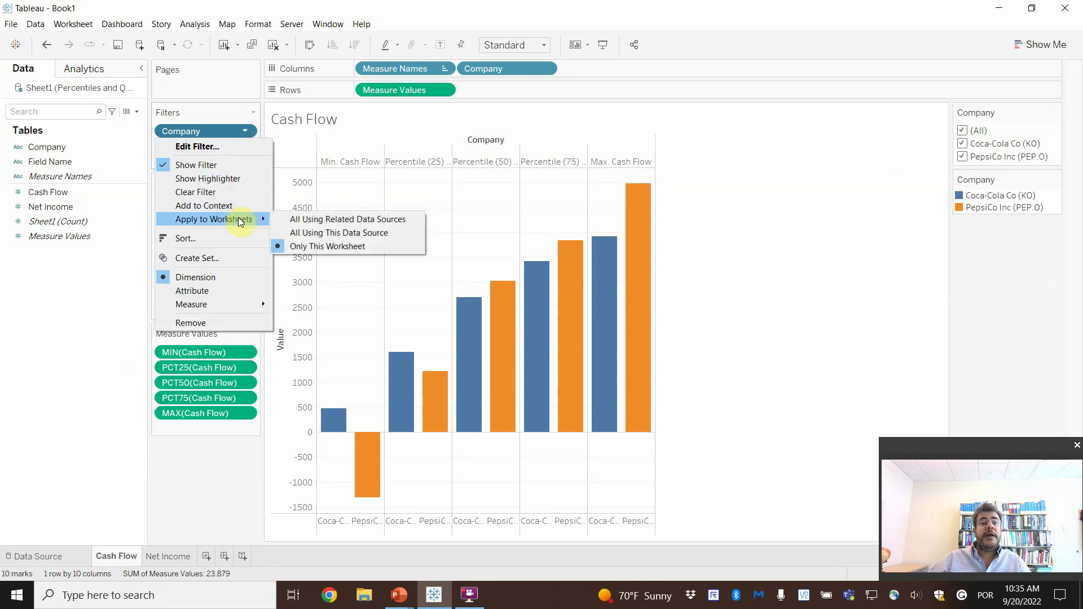
click(326, 220)
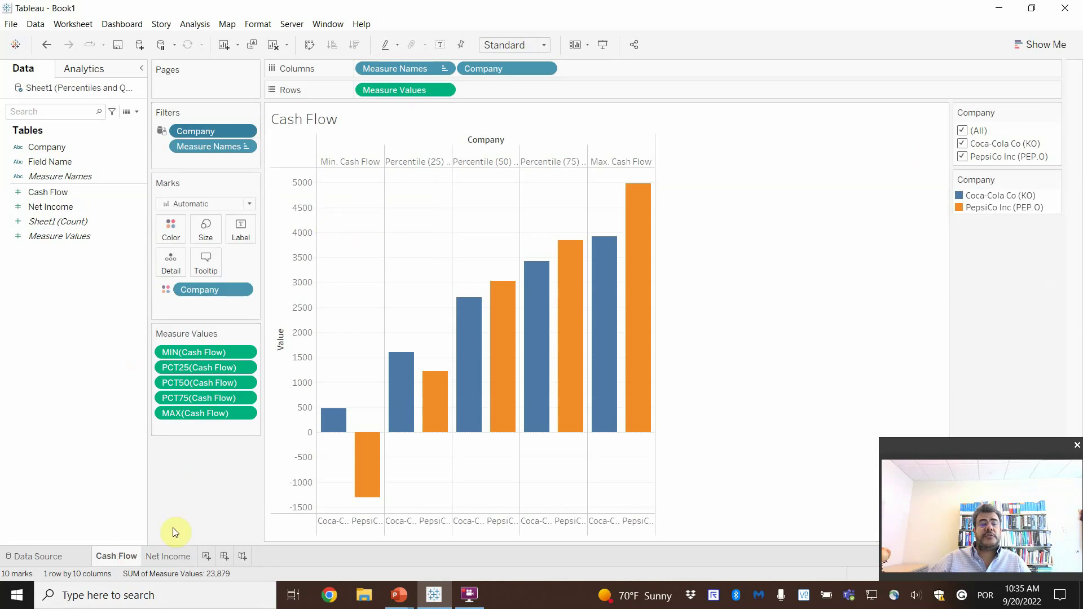
click(164, 557)
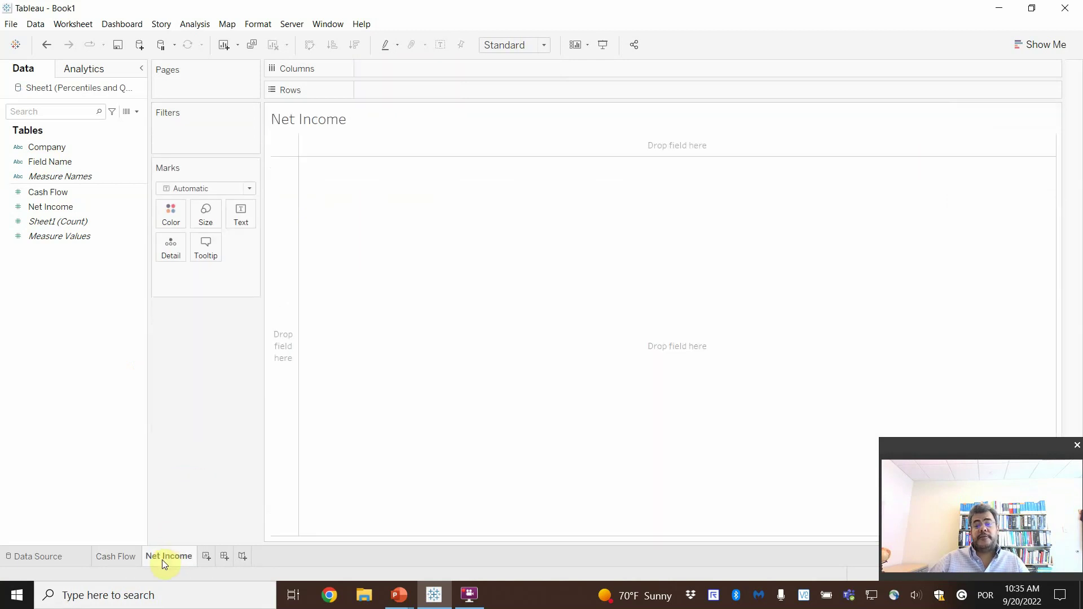
Step: Place Company on Columns and Net Income on Rows as its Minimum
drag(73, 145, 418, 70)
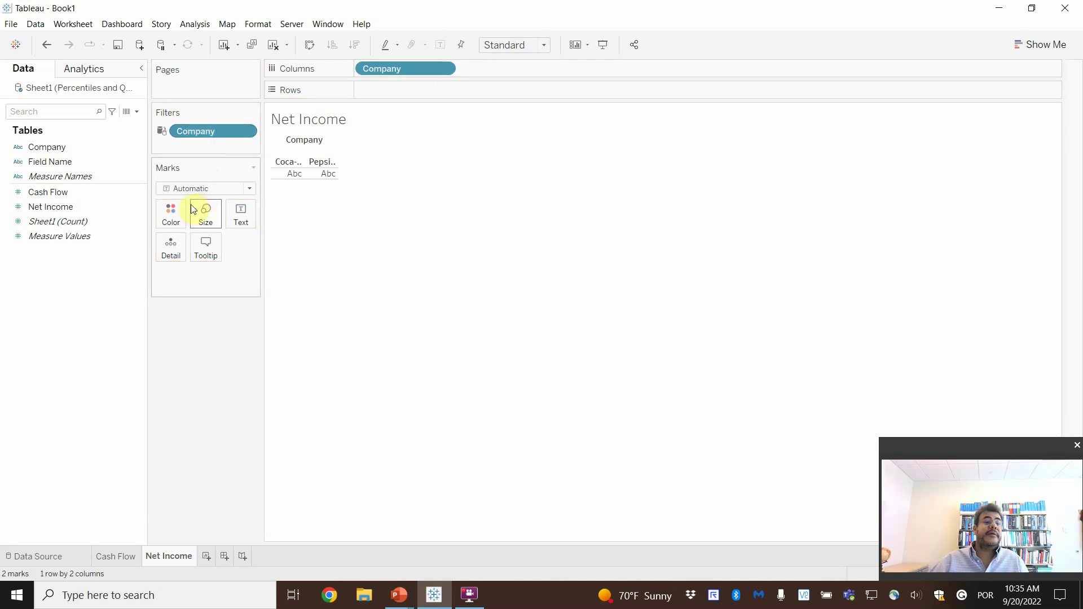
drag(38, 212, 374, 95)
click(443, 90)
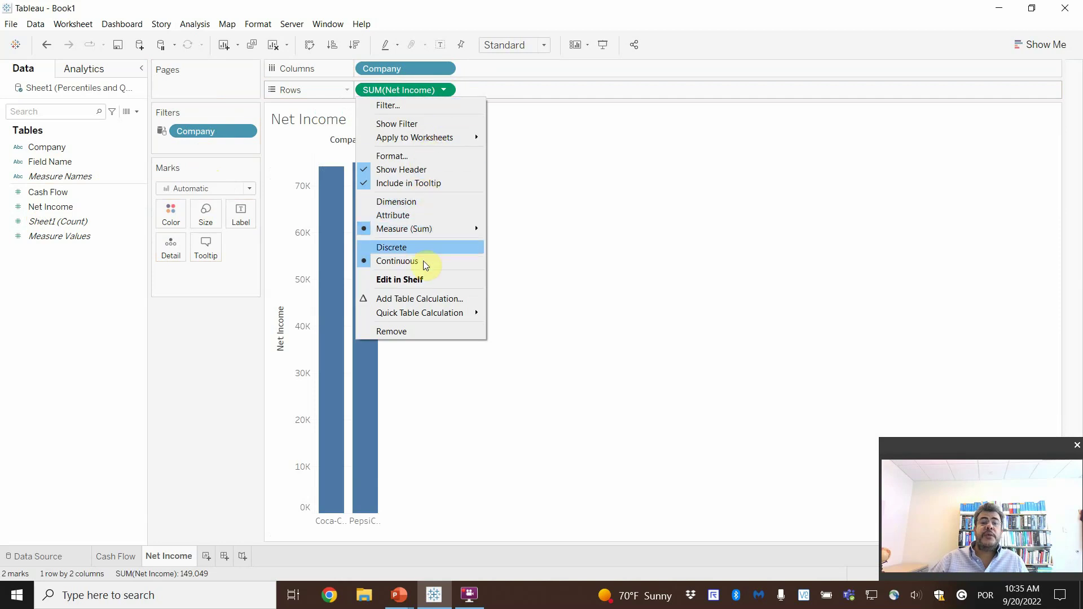
mouse_move(429, 233)
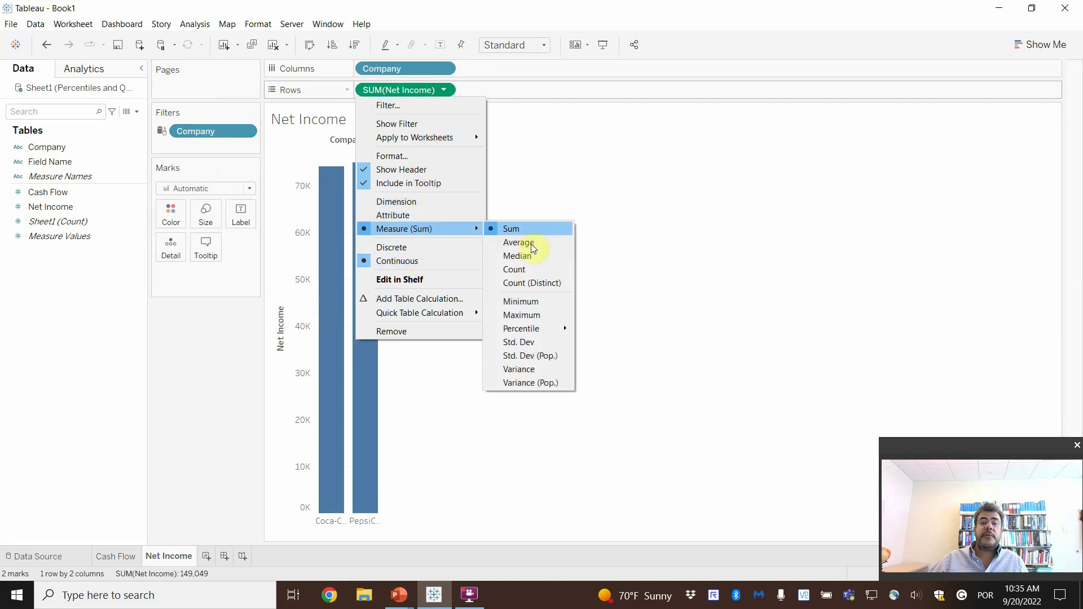
click(525, 301)
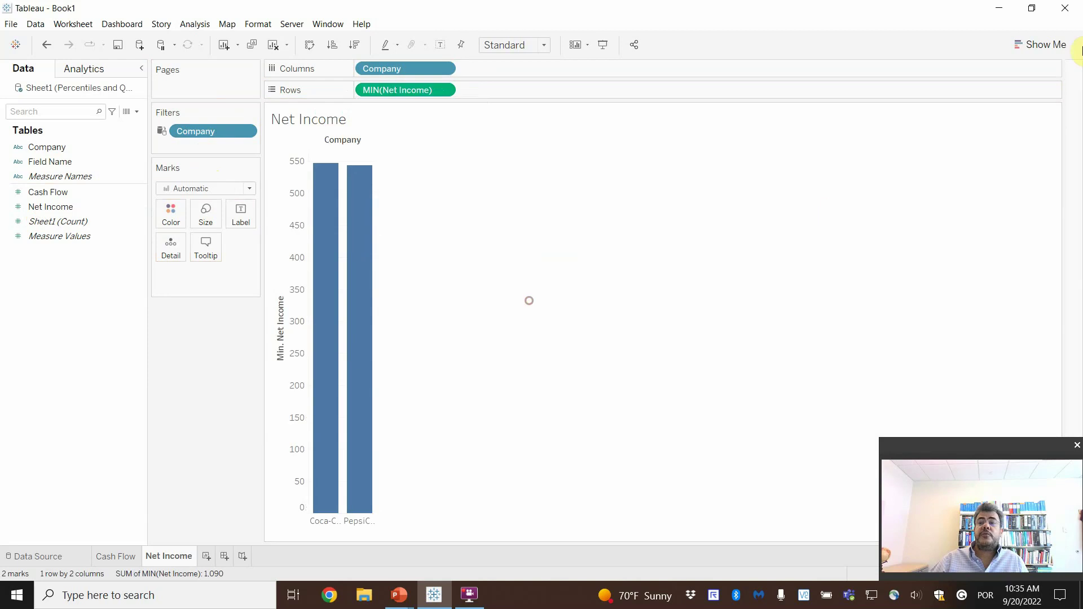
Step: Add a second Net Income row and set it to Percentile 25, undoing a trial side-by-side conversion
click(1035, 43)
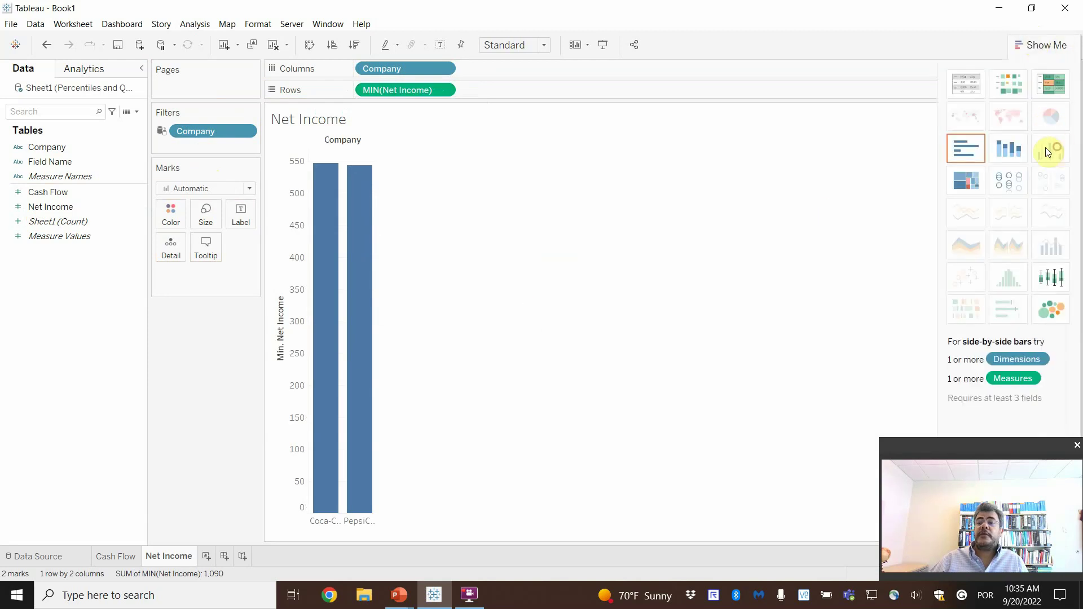
drag(50, 207, 482, 87)
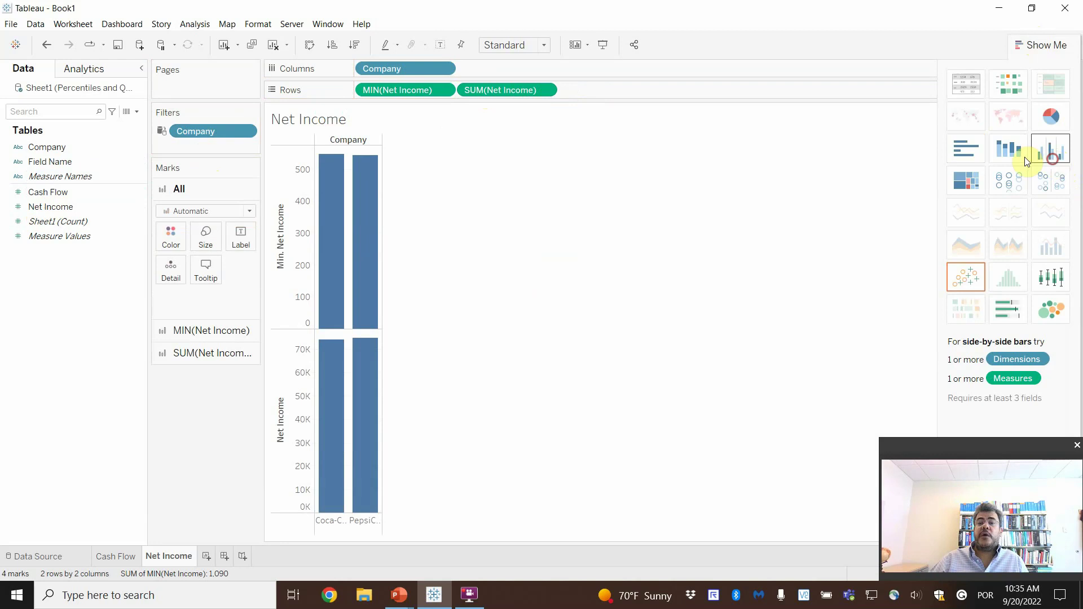
click(1051, 149)
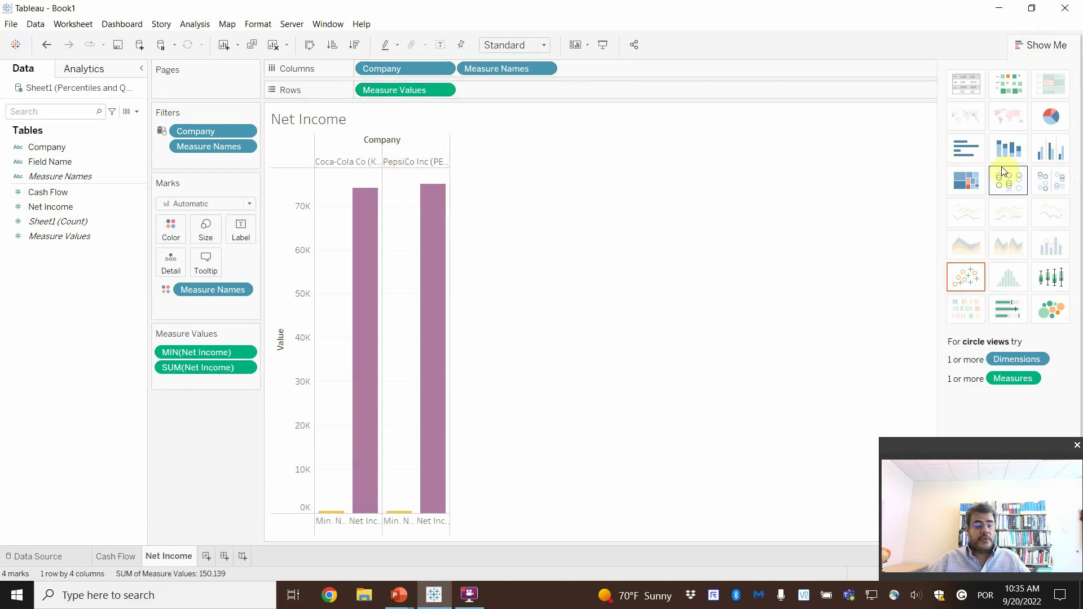
key(ctrl+z)
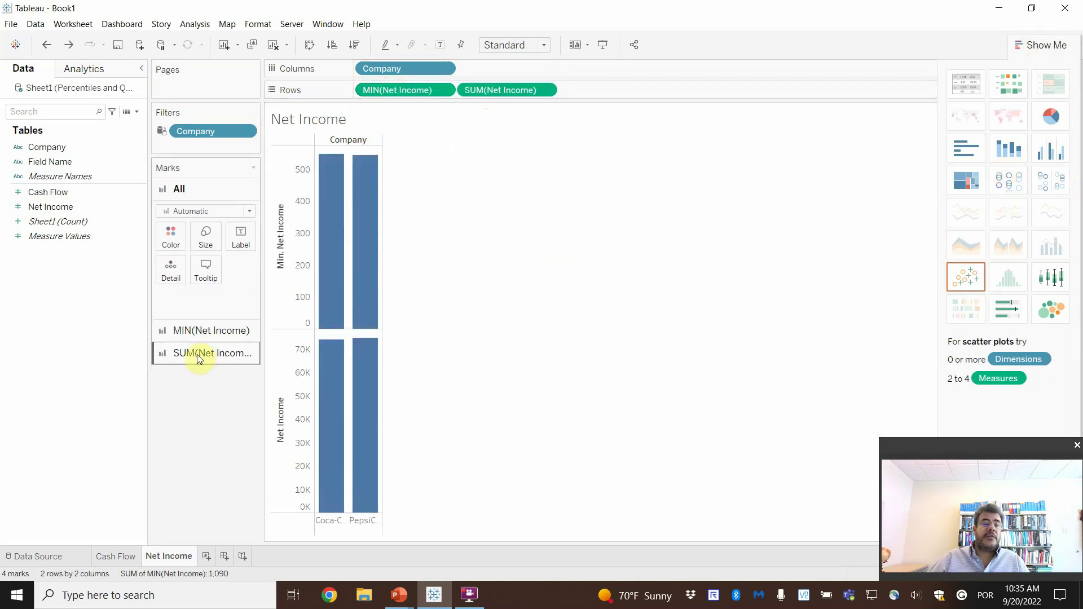
click(545, 91)
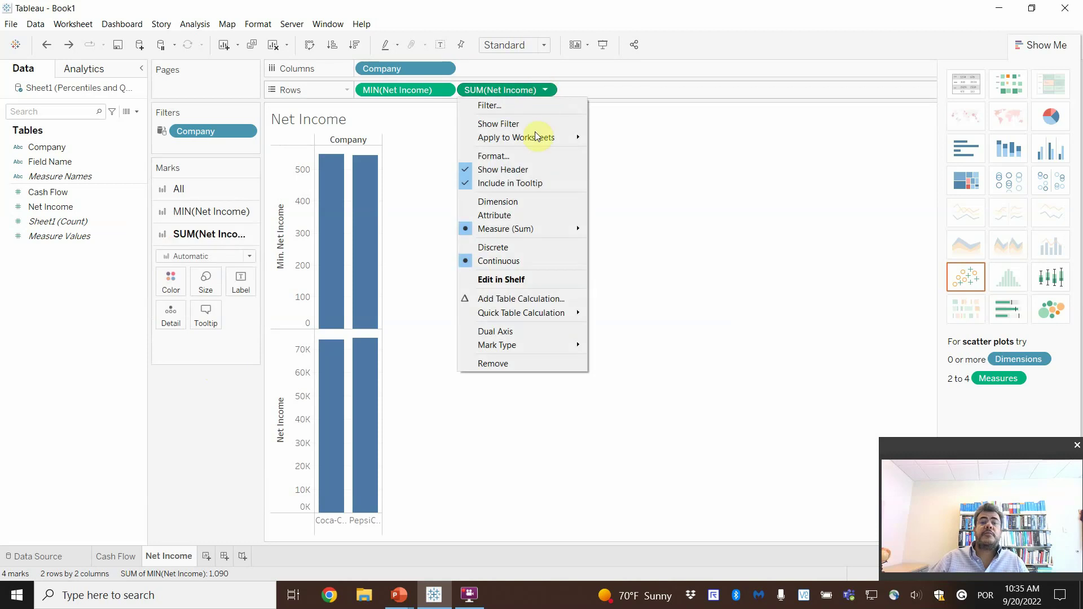
mouse_move(515, 231)
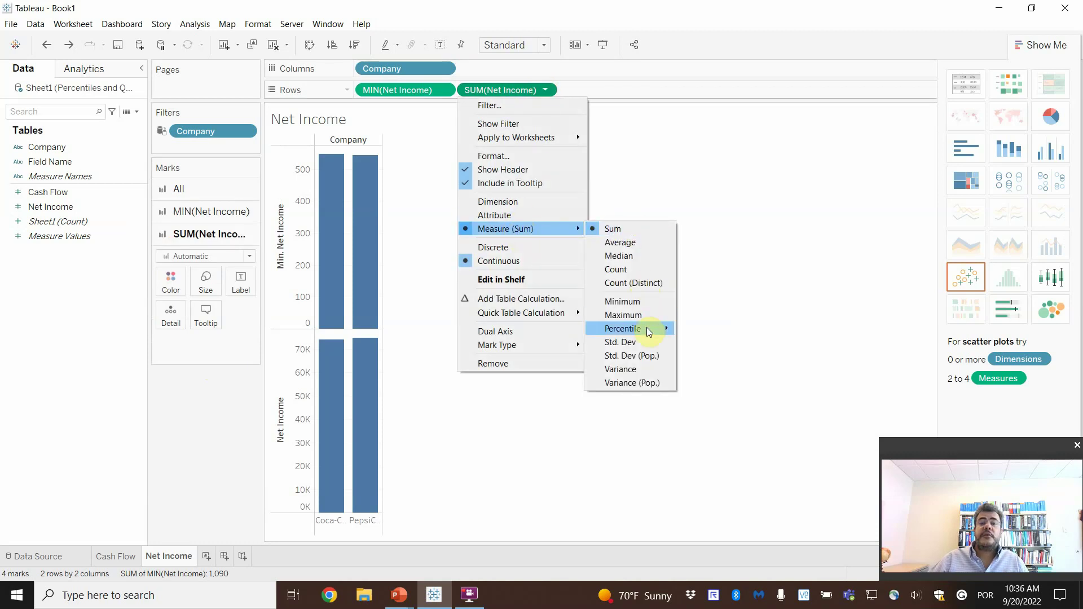
mouse_move(648, 331)
click(707, 356)
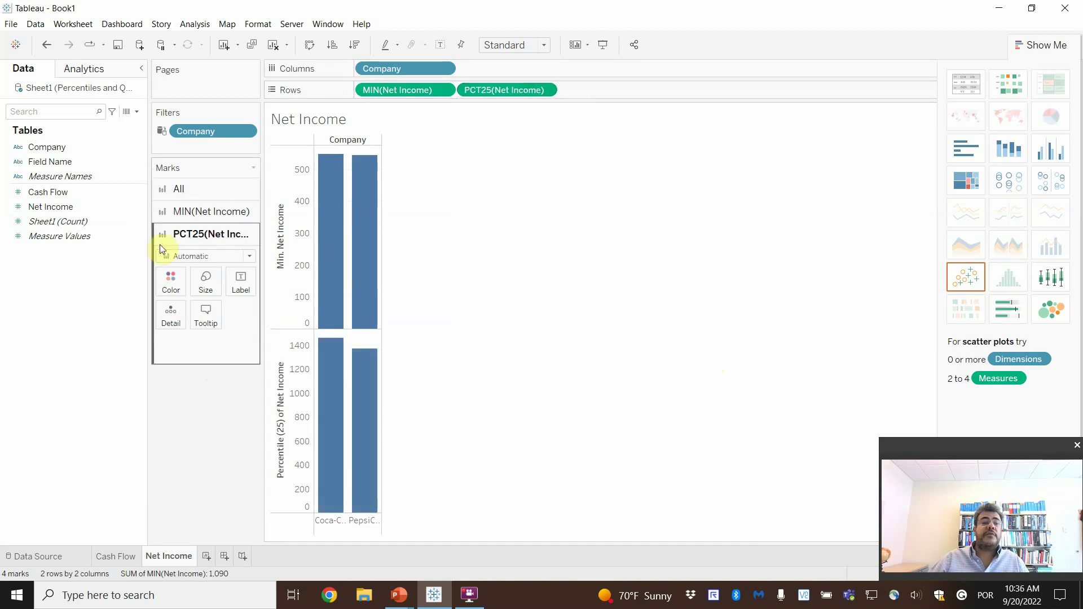
Step: Add a third Net Income row set to Percentile 50
drag(65, 204, 611, 89)
click(647, 90)
mouse_move(638, 228)
mouse_move(750, 330)
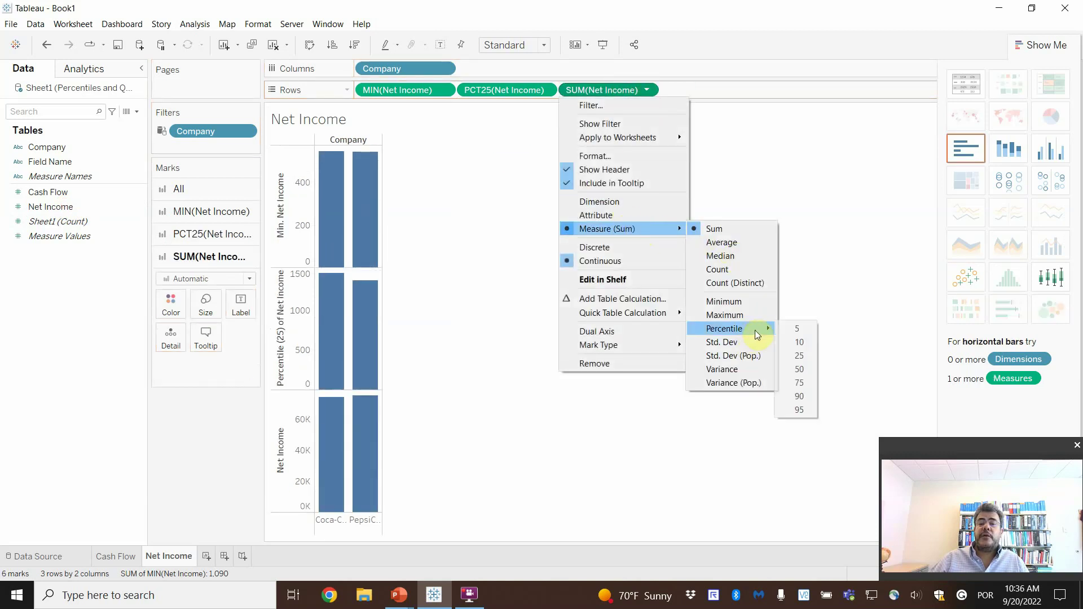
click(807, 367)
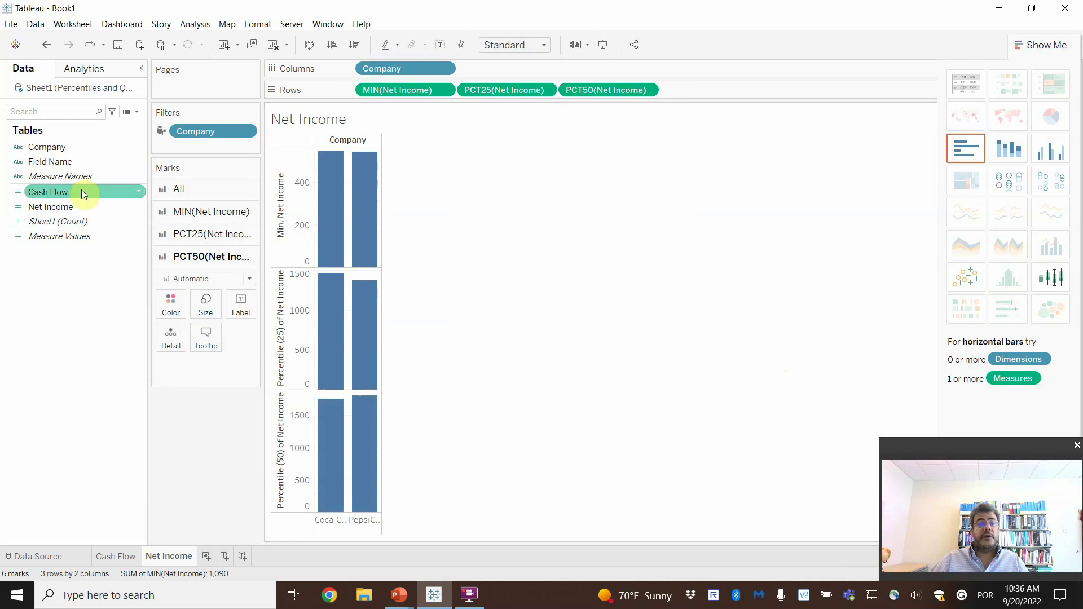
Step: Add two more Net Income rows set to Percentile 75 and Maximum
drag(87, 208, 691, 89)
click(747, 90)
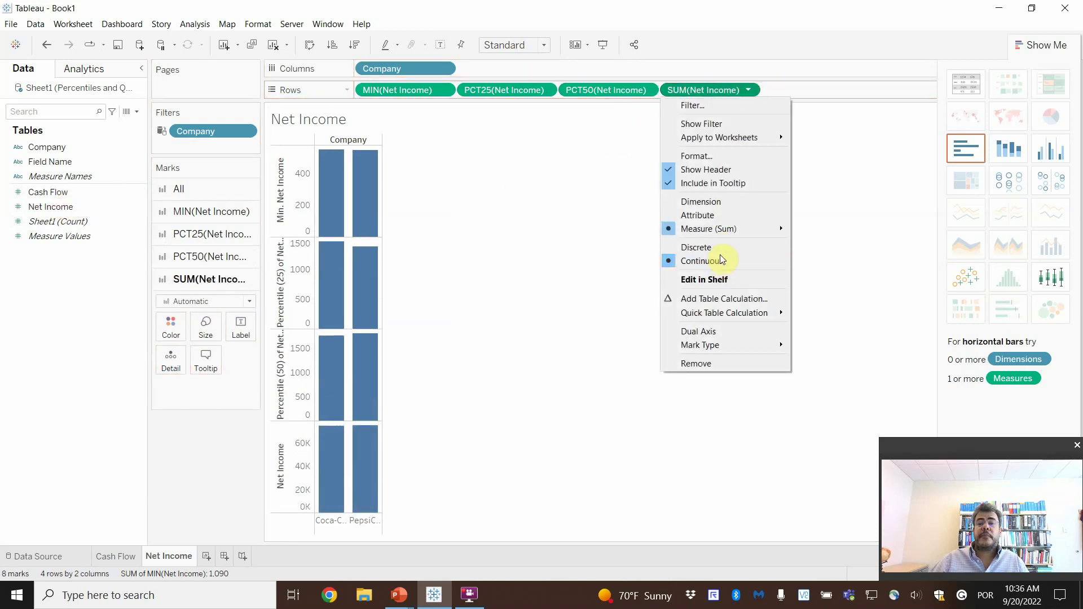
mouse_move(725, 229)
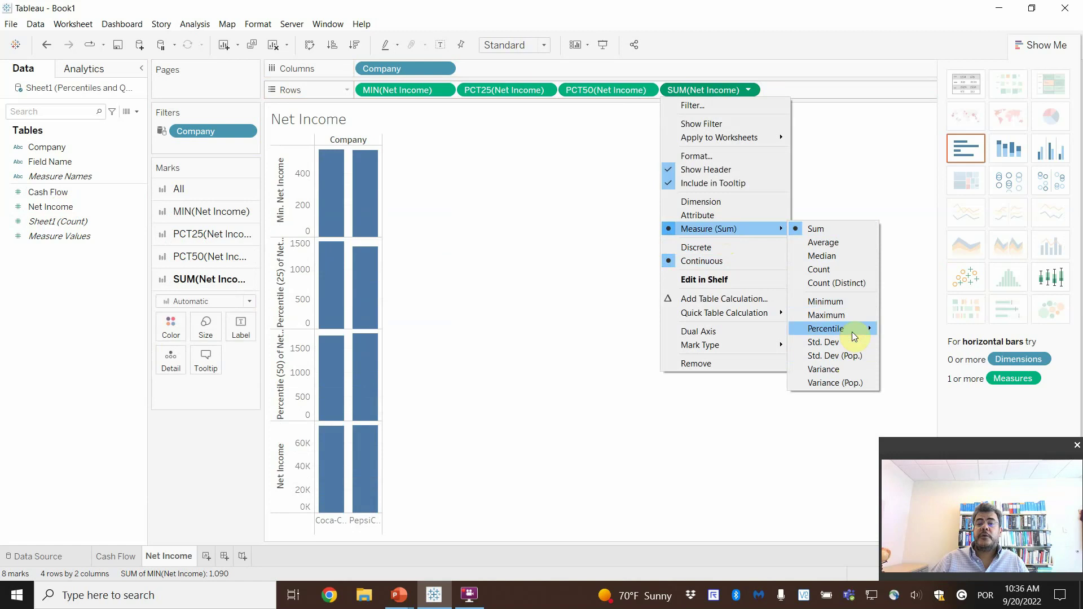
mouse_move(855, 334)
click(902, 383)
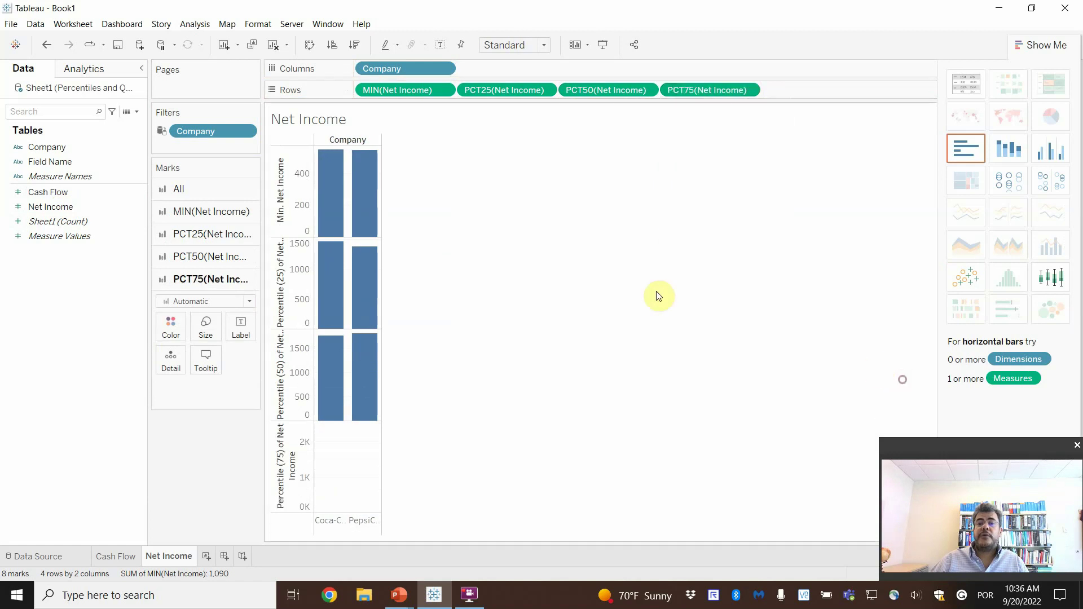
drag(76, 212, 790, 89)
click(850, 90)
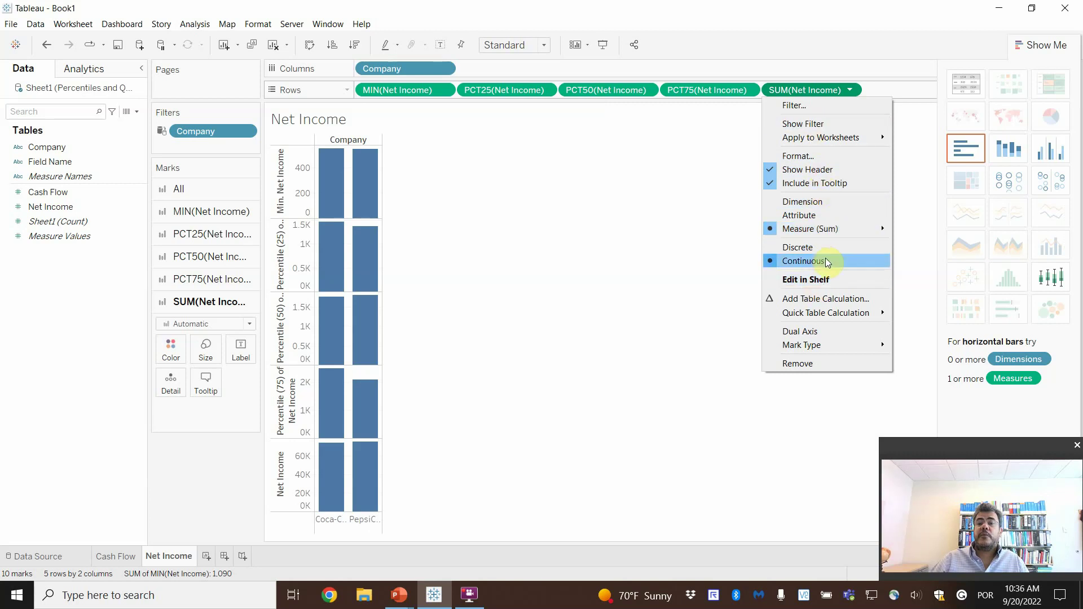
mouse_move(836, 229)
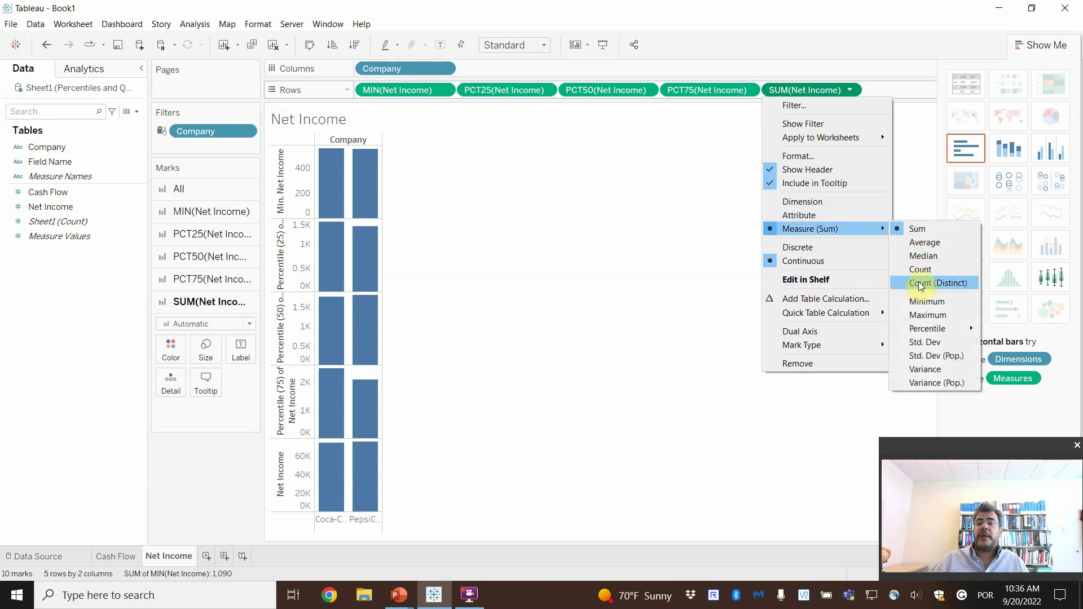
click(927, 314)
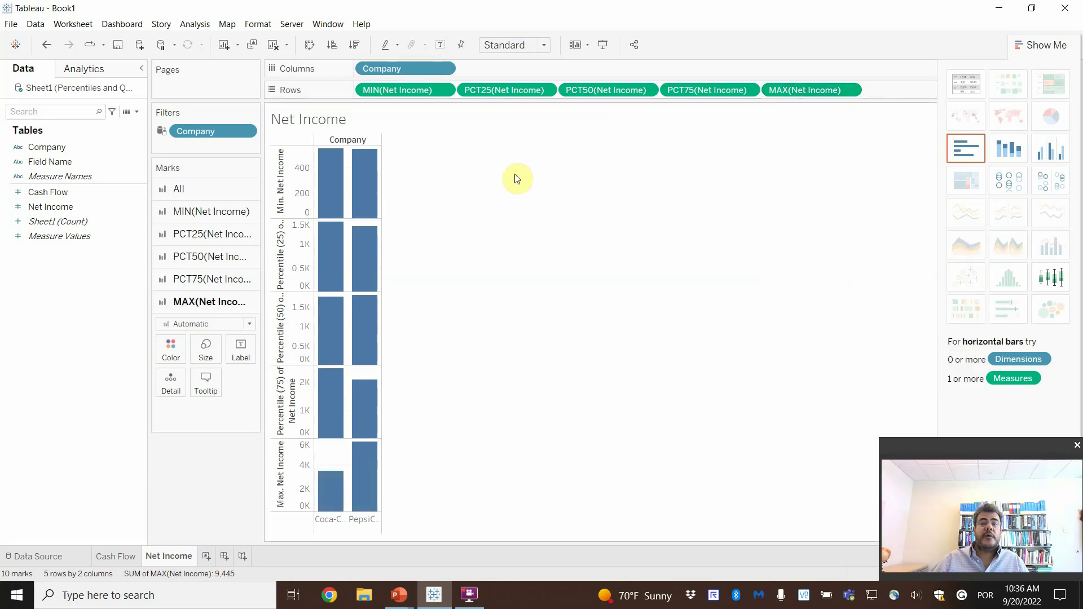
Step: Convert the five Net Income rows to side-by-side bars with MAX last in Measure Values
click(1050, 150)
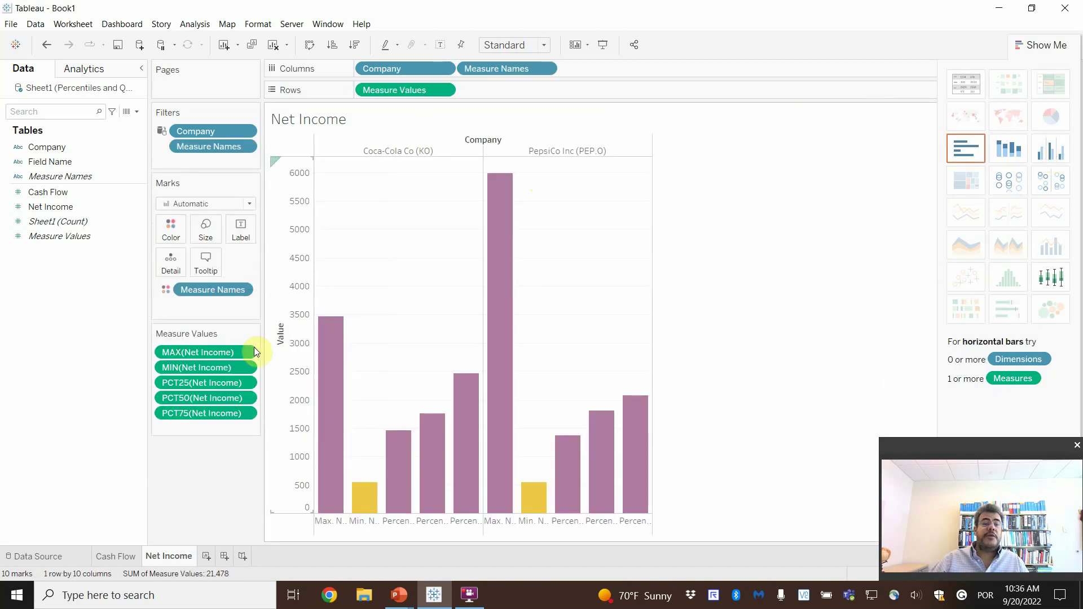
drag(195, 351, 205, 424)
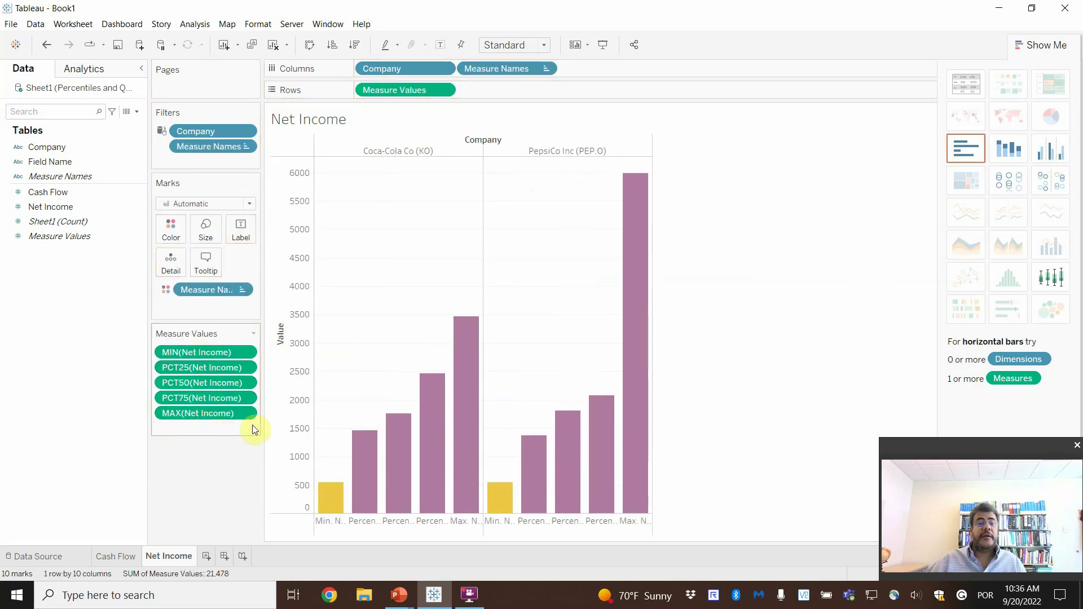
click(1044, 45)
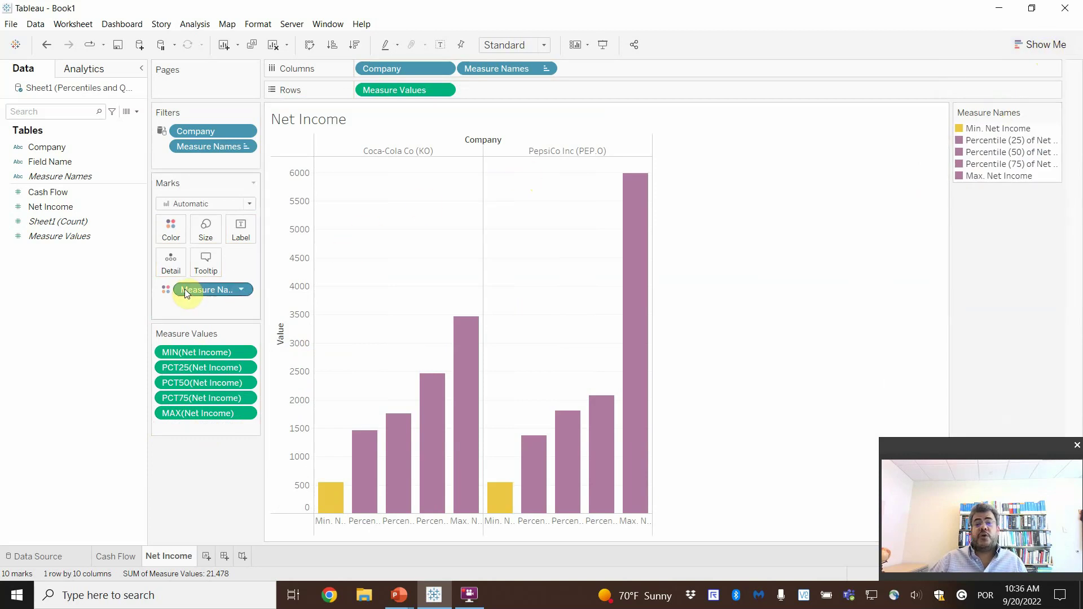
Step: Colour bars by Company and move Company after Measure Names to pair companies per statistic
drag(63, 147, 178, 225)
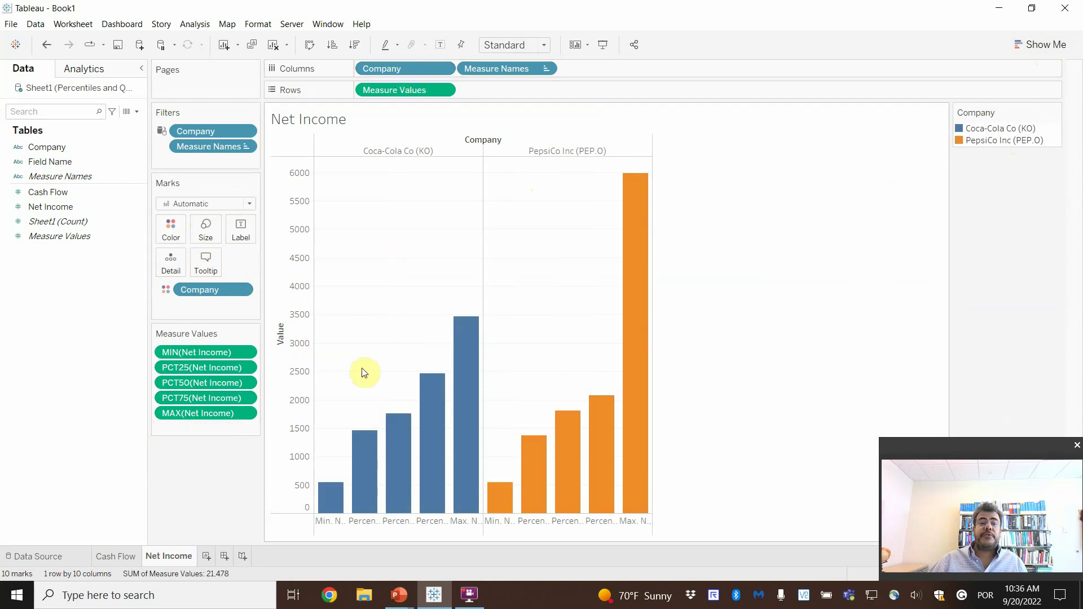
click(117, 557)
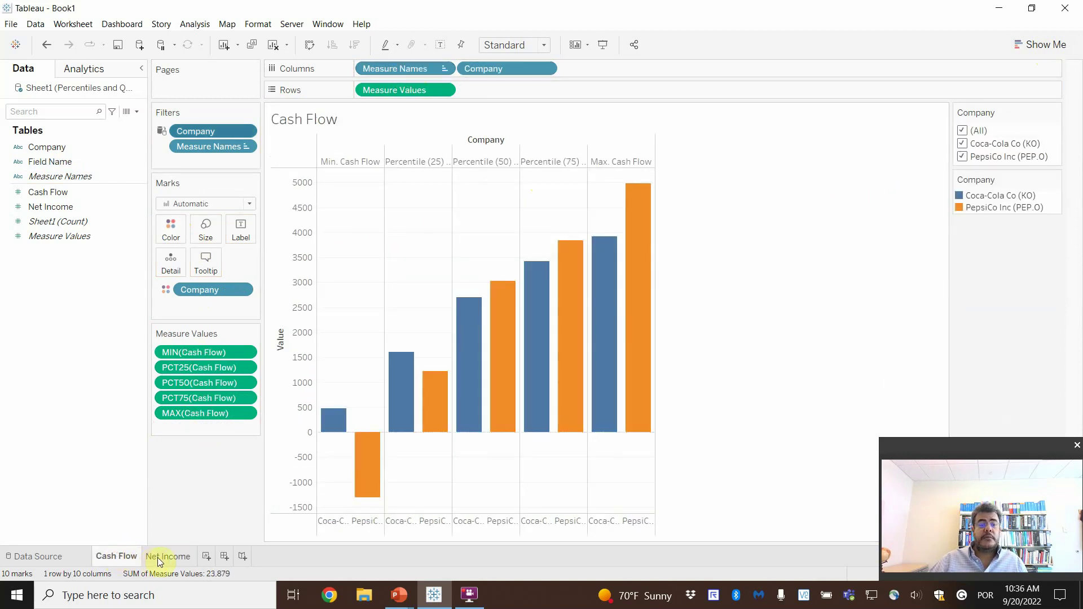
click(174, 557)
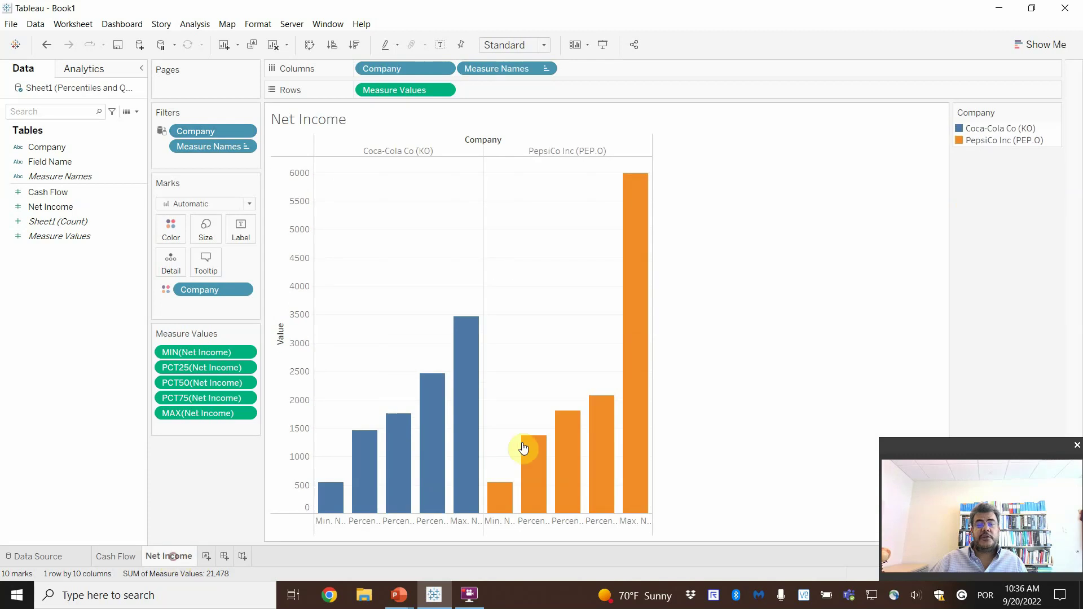
drag(424, 74, 571, 78)
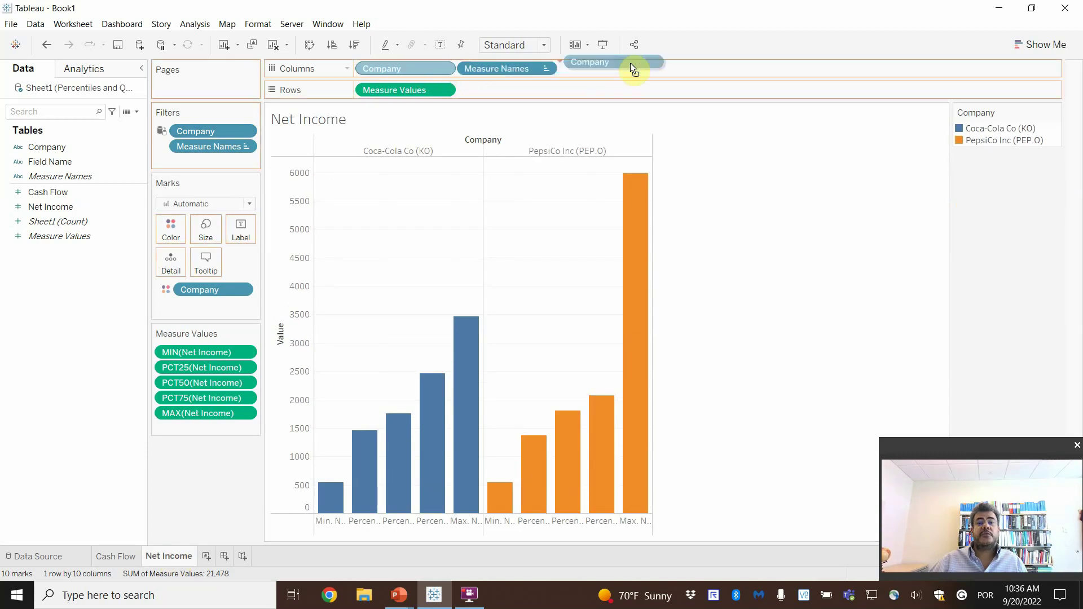
drag(630, 62, 629, 65)
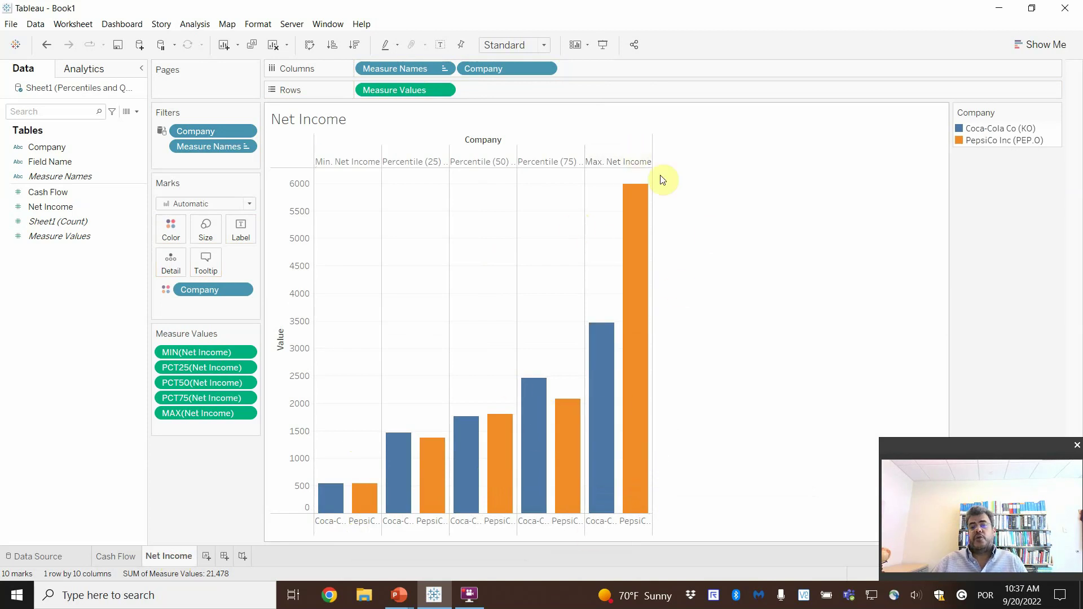
mouse_move(620, 291)
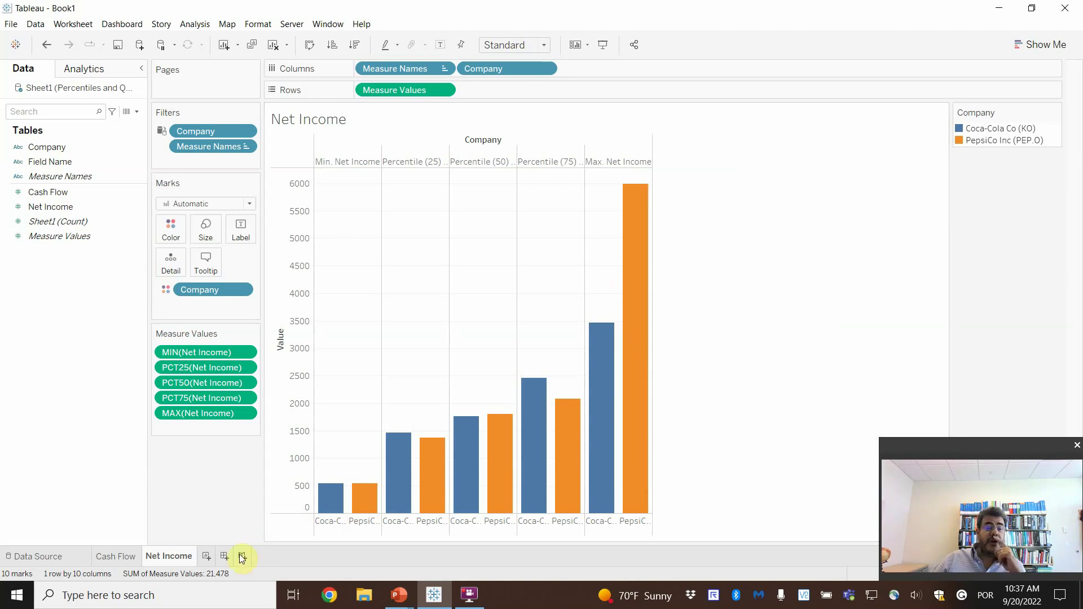
Step: Create Sheet 3, try Company and Cash Flow, remove the Company filter, then clear the sheet
click(204, 557)
click(49, 147)
mouse_move(48, 147)
mouse_down()
mouse_move(292, 97)
mouse_move(371, 66)
mouse_move(60, 144)
mouse_up()
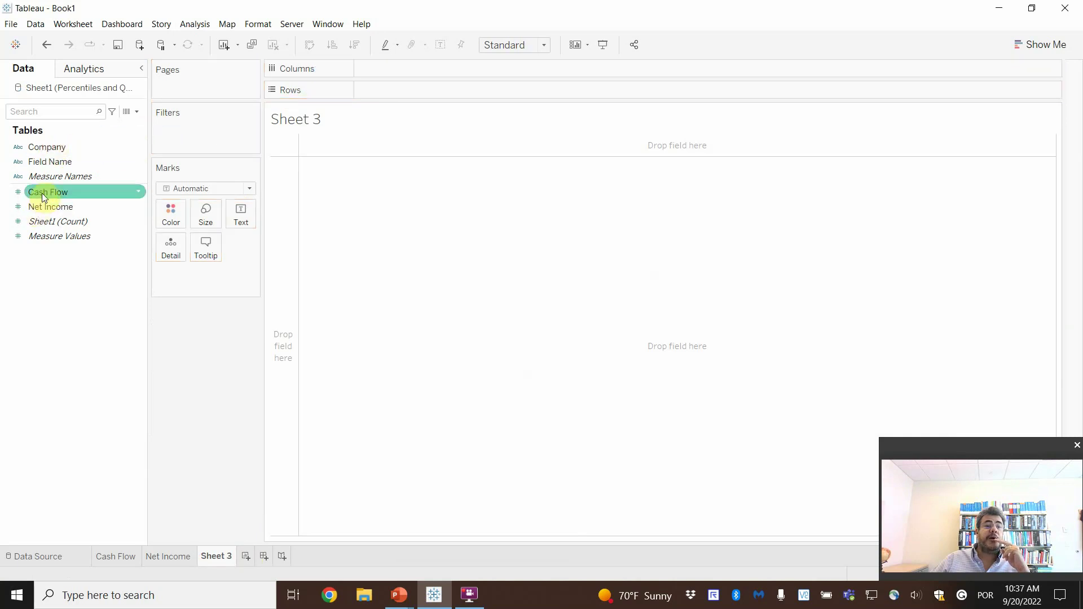
drag(35, 192, 383, 95)
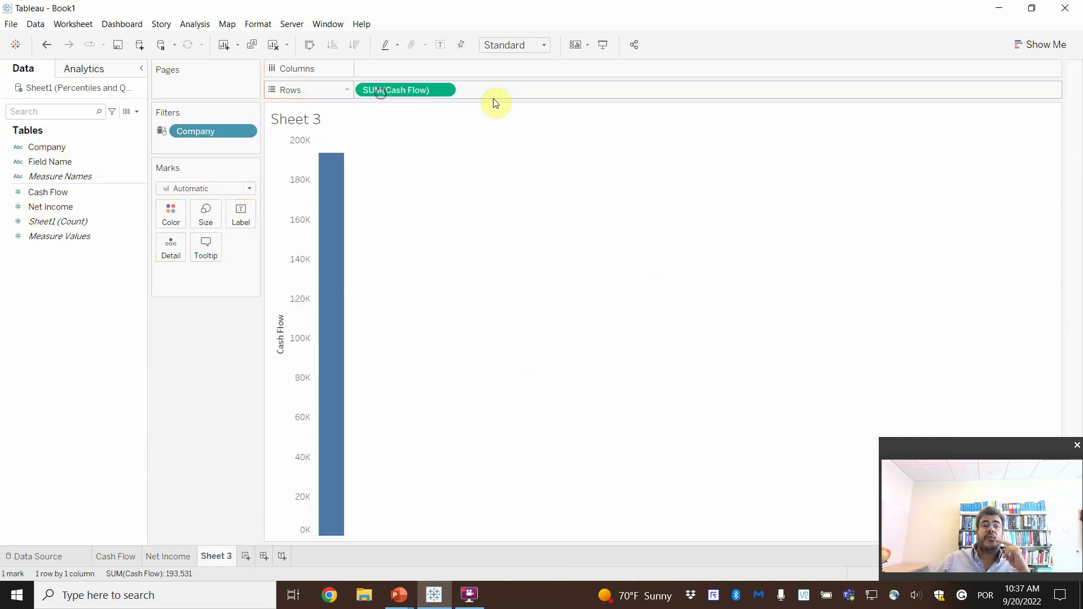
click(1037, 51)
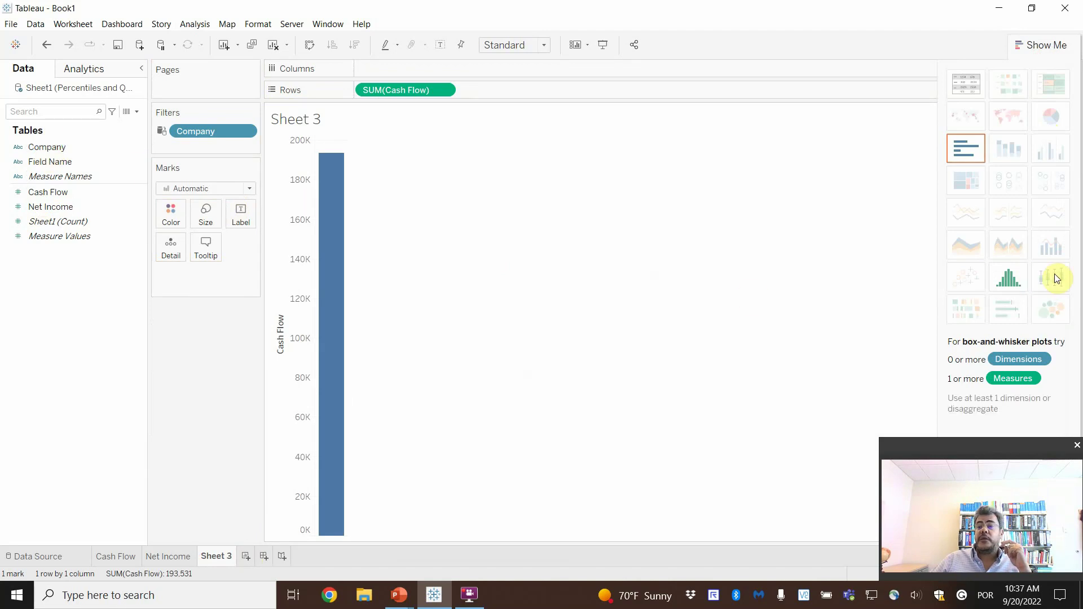
drag(206, 138, 126, 369)
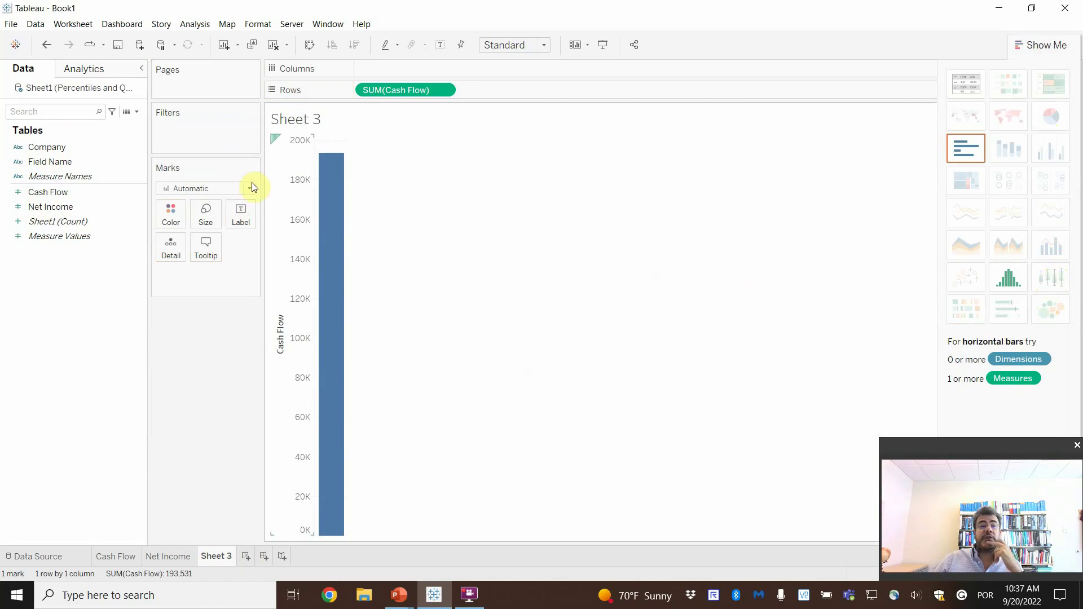
click(75, 162)
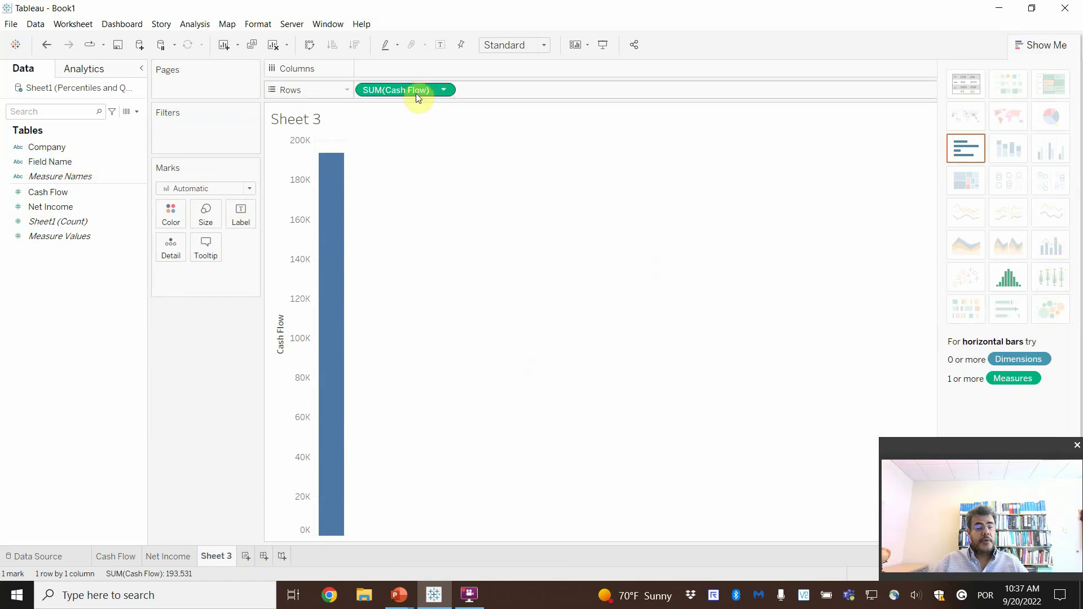
key(alt+shift+BackSpace)
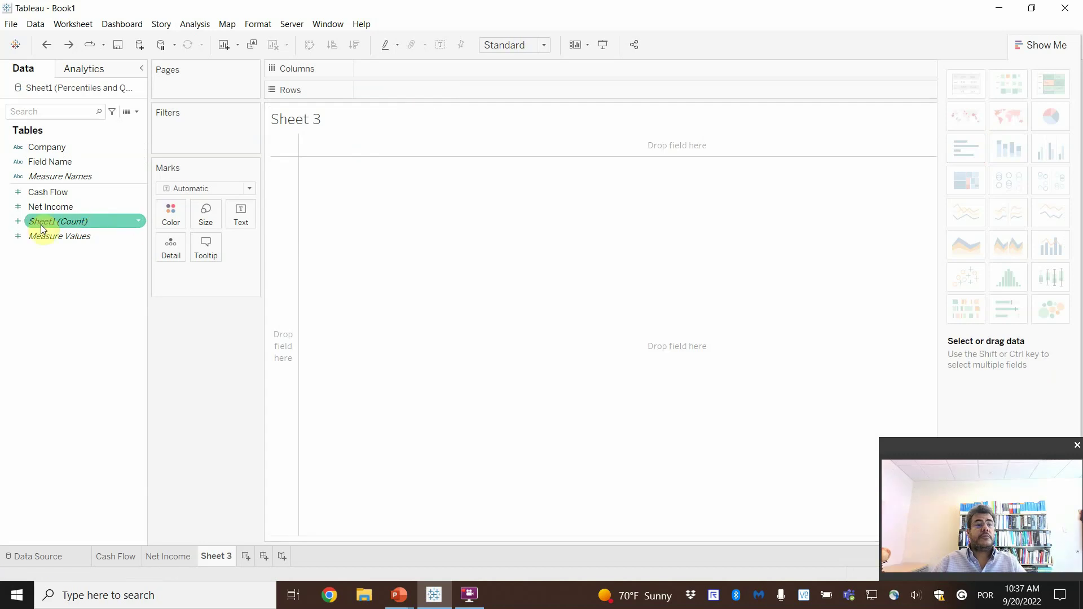
Step: Plot SUM(Cash Flow) split by Field Name as a box-and-whisker plot
mouse_move(43, 194)
mouse_down()
mouse_move(164, 172)
mouse_move(377, 95)
mouse_up()
click(24, 160)
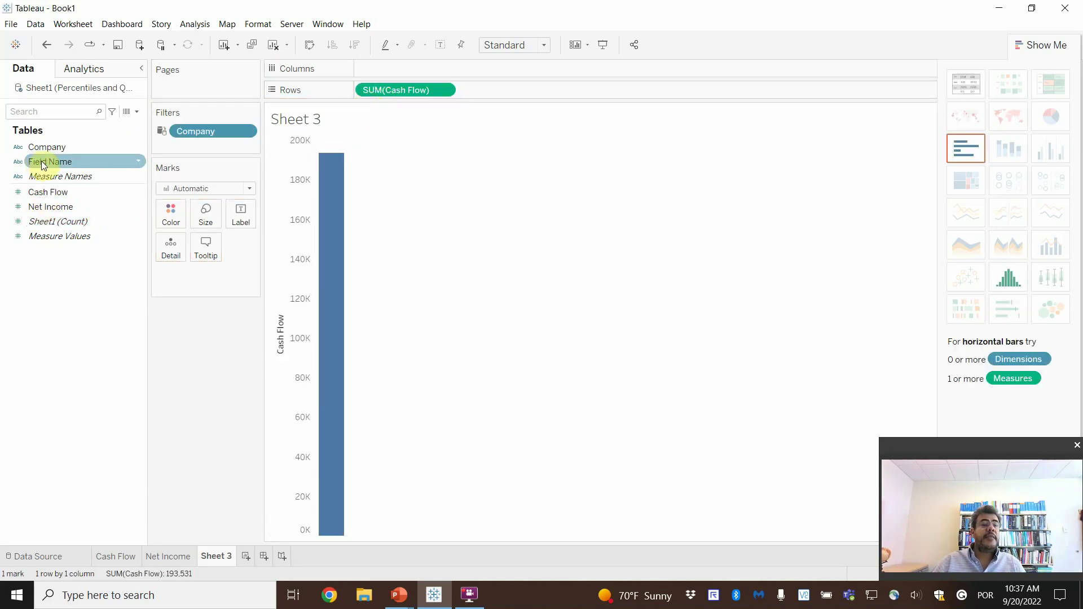
drag(43, 160, 401, 67)
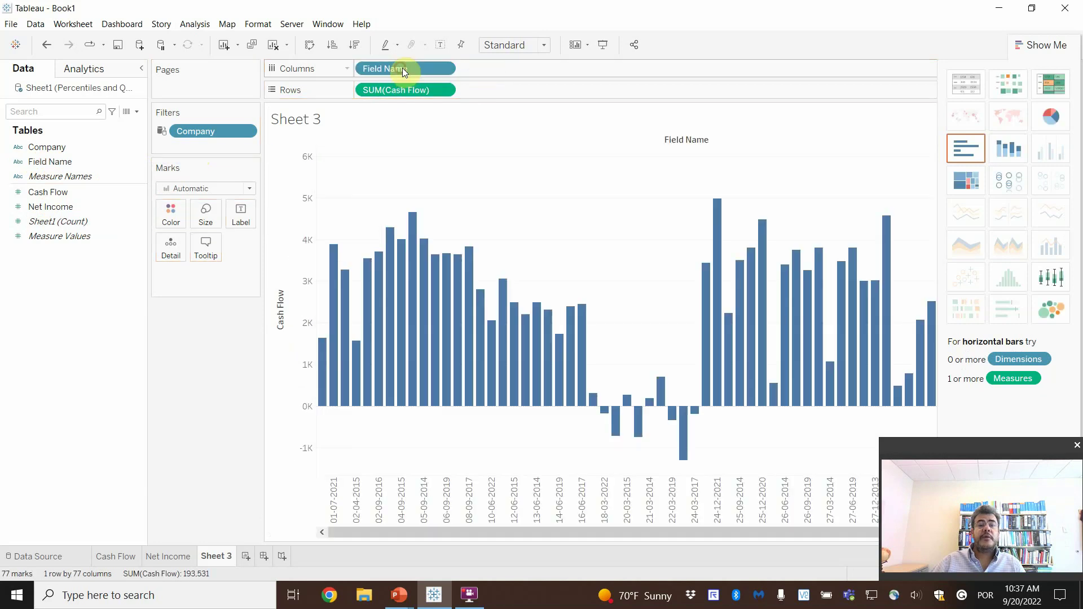
click(1051, 279)
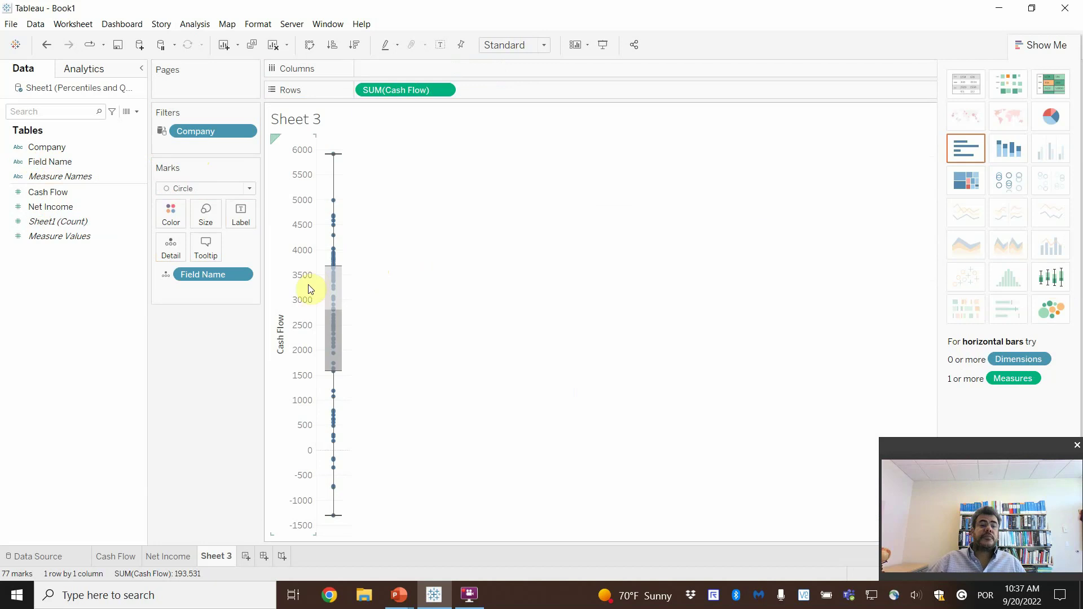
mouse_move(334, 283)
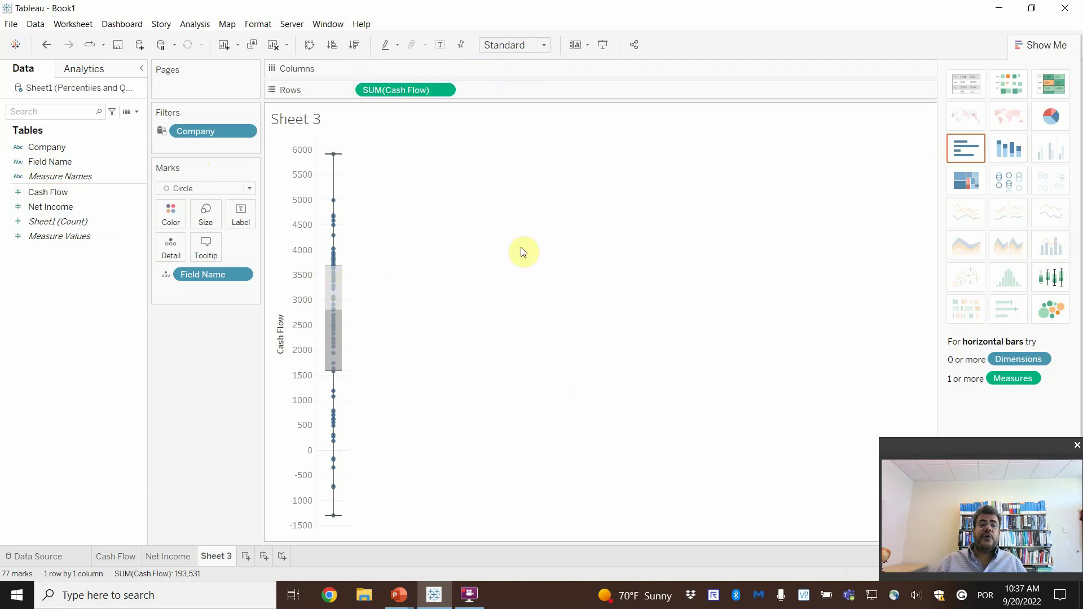
Step: Try adding Net Income to Rows, then remove it to keep only the Cash Flow box plot
drag(52, 207, 519, 93)
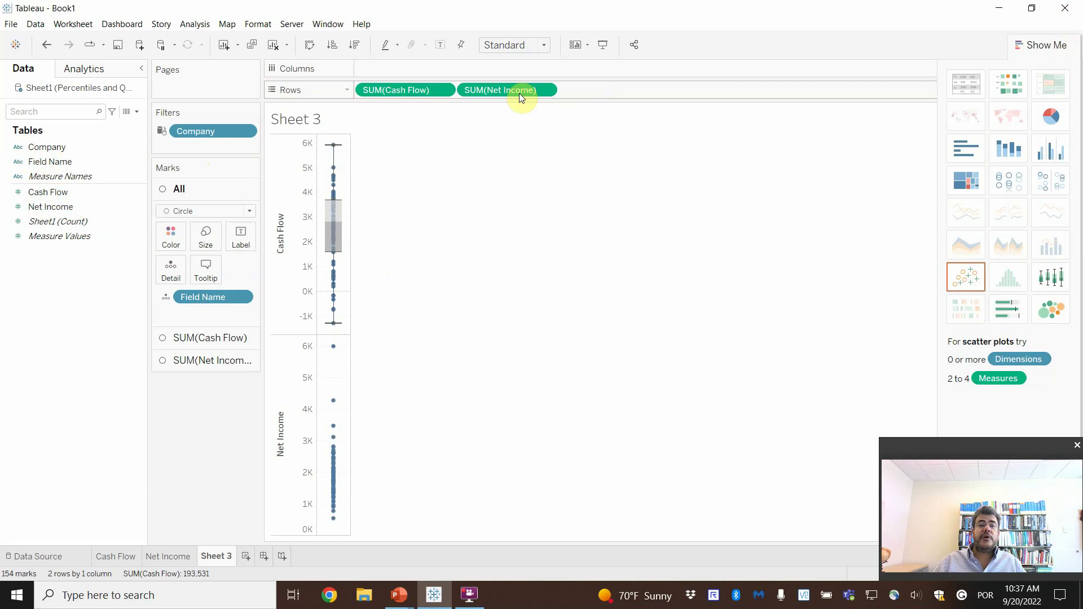
mouse_move(281, 395)
mouse_down()
mouse_move(400, 280)
mouse_move(397, 208)
mouse_move(353, 355)
mouse_move(378, 377)
mouse_up()
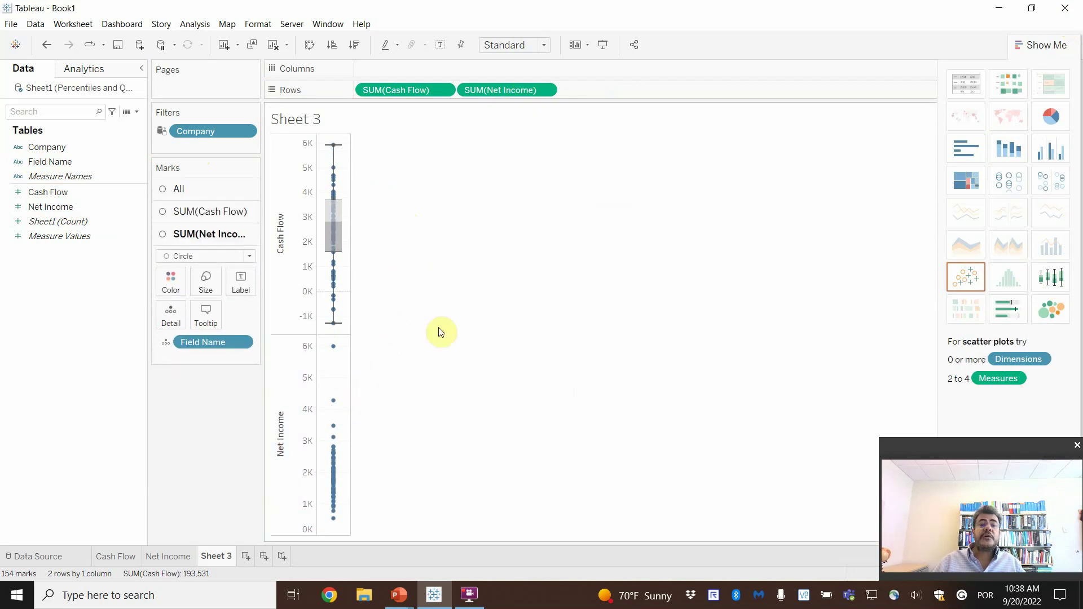
drag(500, 90, 78, 405)
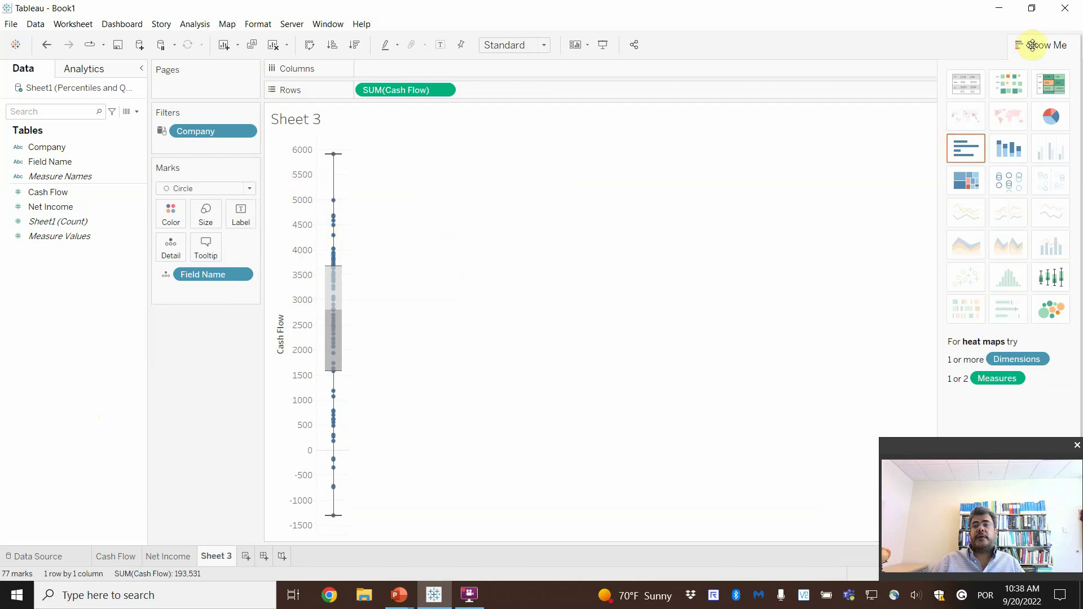
Step: Put Company on Columns and replace SUM(Cash Flow) with Net Income on Rows
click(1043, 45)
drag(65, 146, 413, 66)
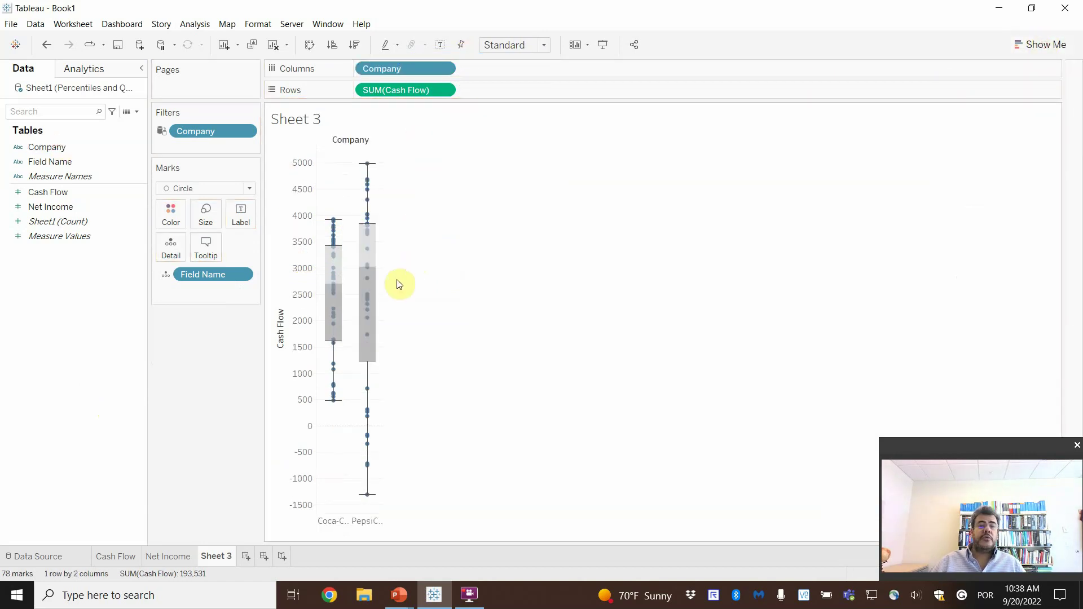
mouse_move(372, 367)
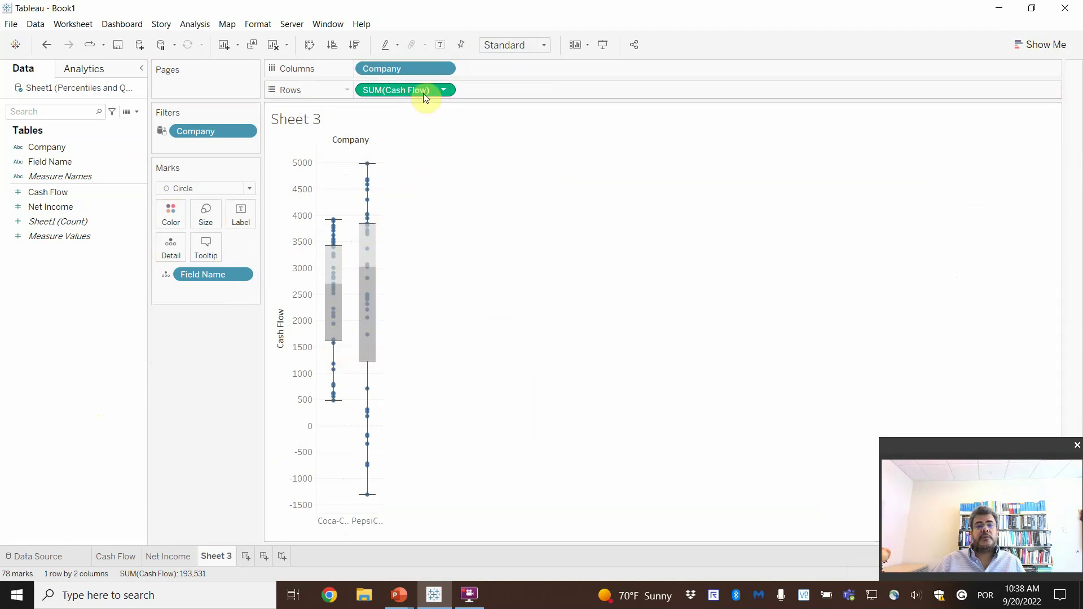
mouse_move(60, 207)
mouse_down()
mouse_move(474, 113)
mouse_move(502, 87)
mouse_up()
drag(423, 90, 178, 427)
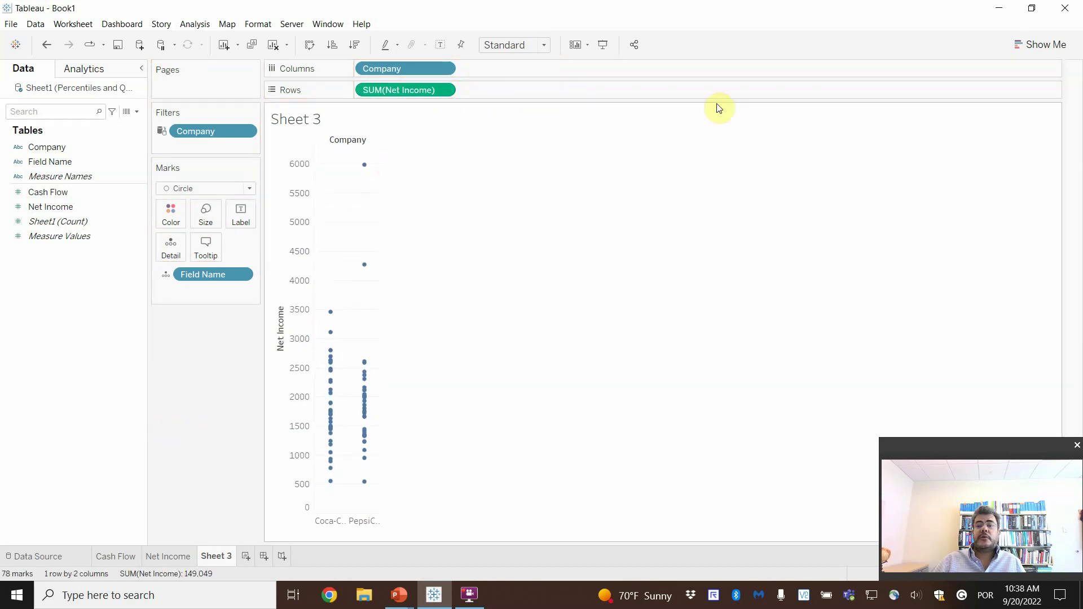
Step: Turn the Net Income marks into per-company box-and-whisker plots and inspect their values
click(1074, 47)
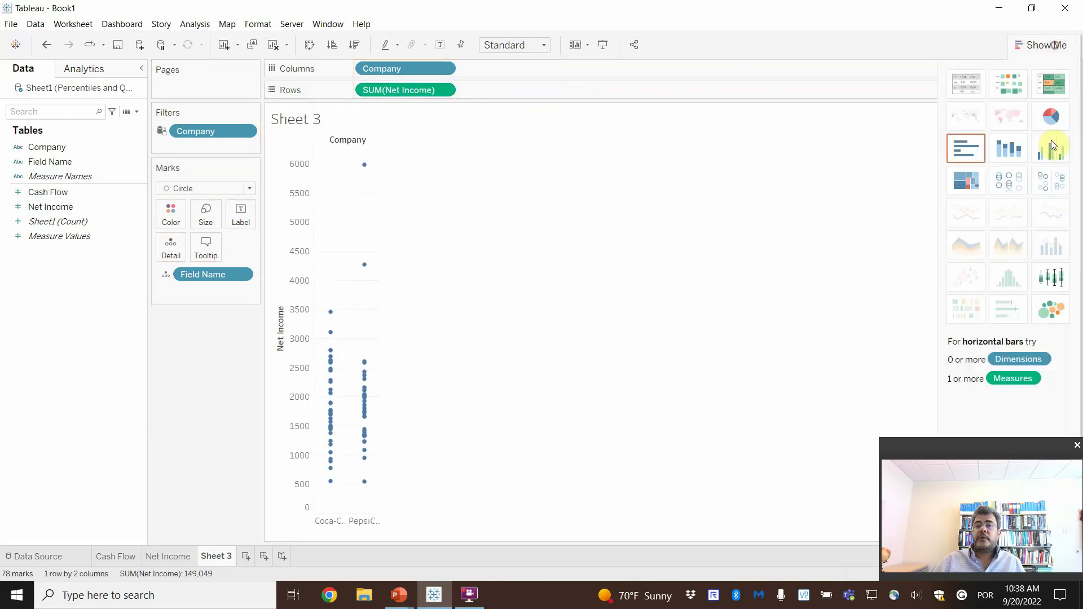
click(1050, 277)
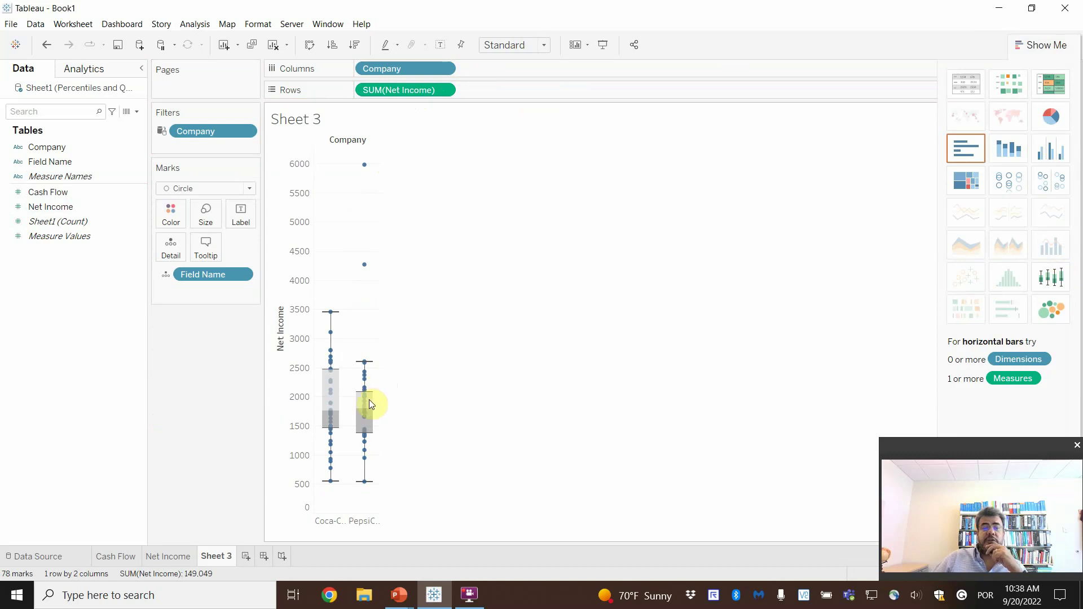
mouse_move(376, 405)
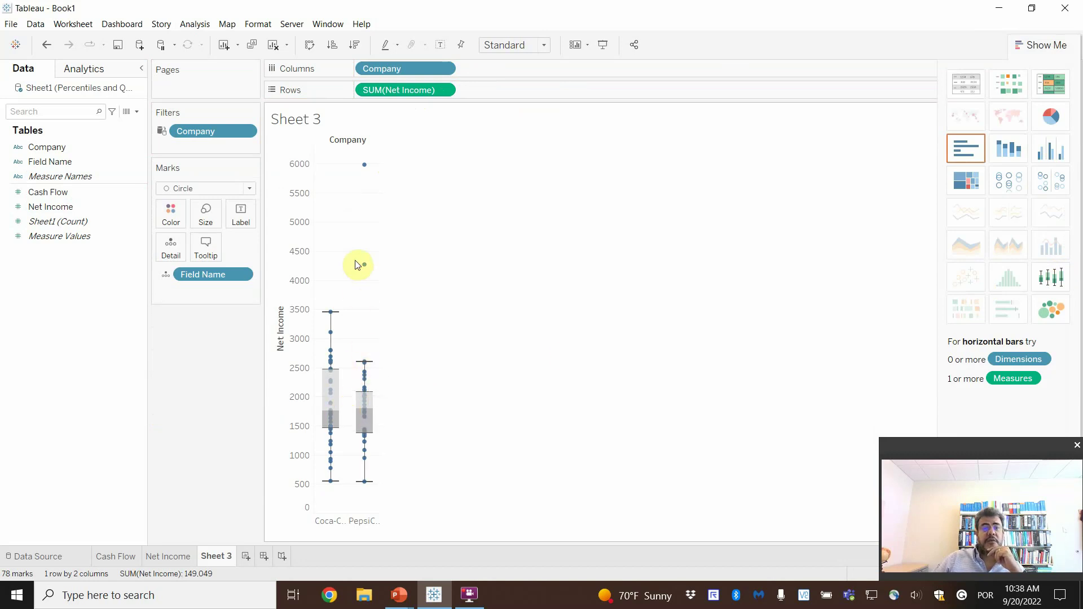
mouse_move(366, 271)
mouse_move(364, 168)
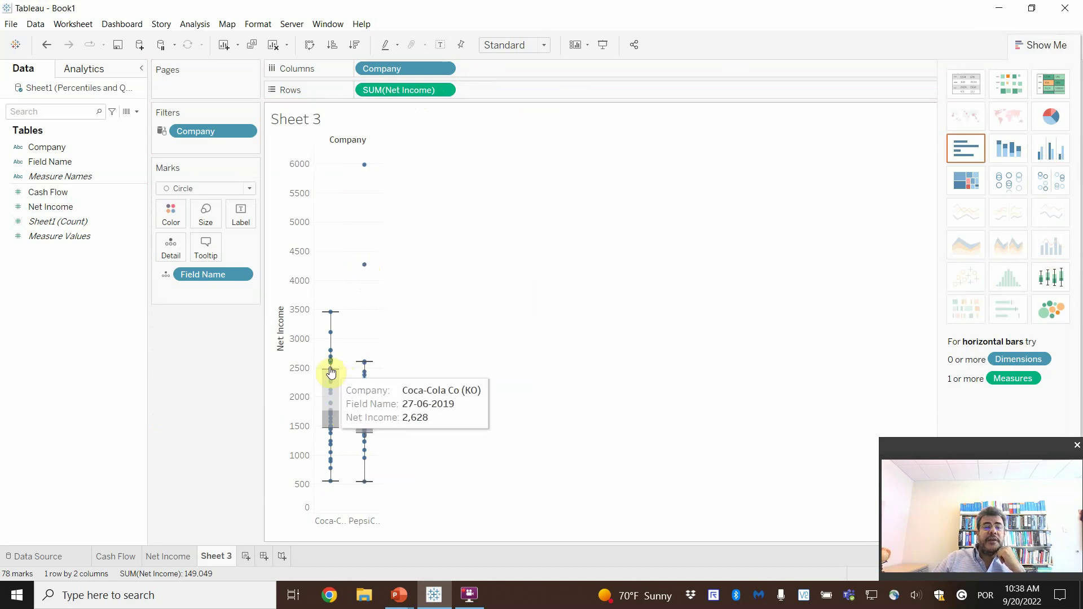
mouse_move(333, 349)
mouse_move(335, 317)
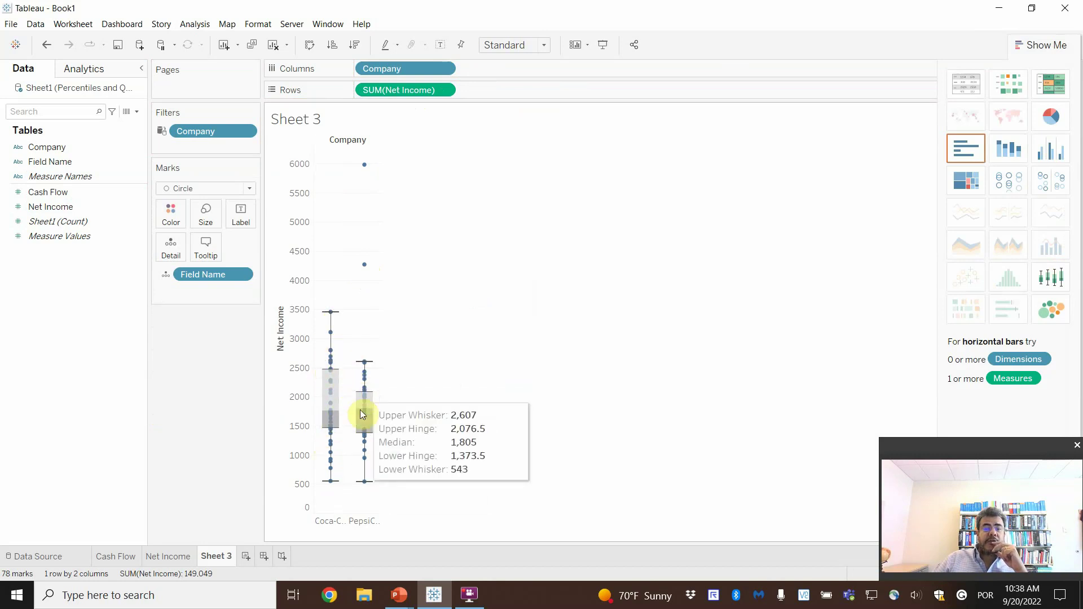
mouse_move(366, 442)
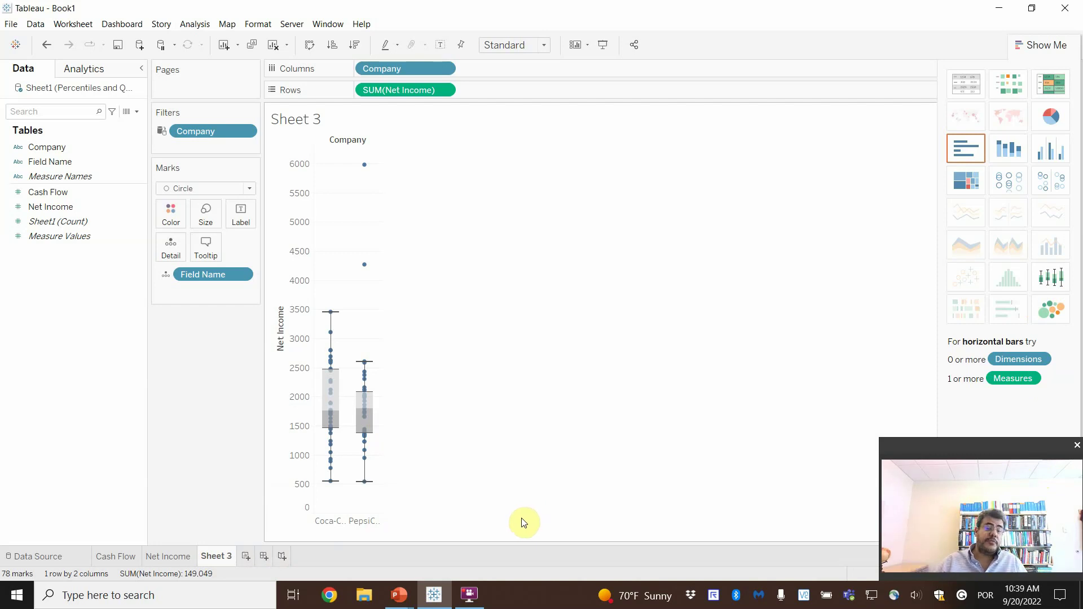
Step: Create a dashboard named 'Quartiles' with its title shown
click(263, 558)
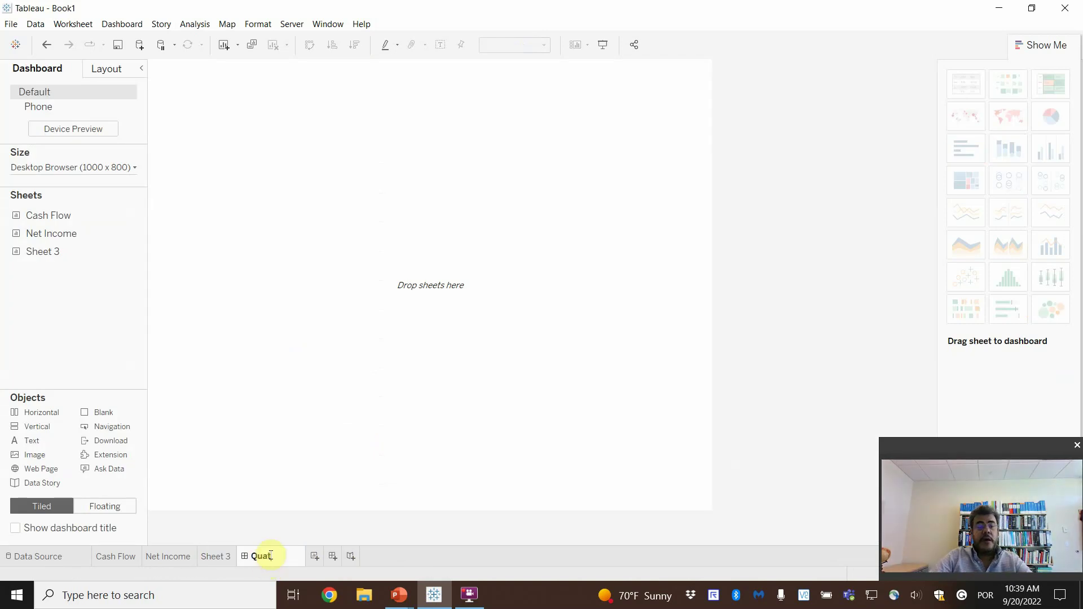
click(271, 555)
text(Quartiles)
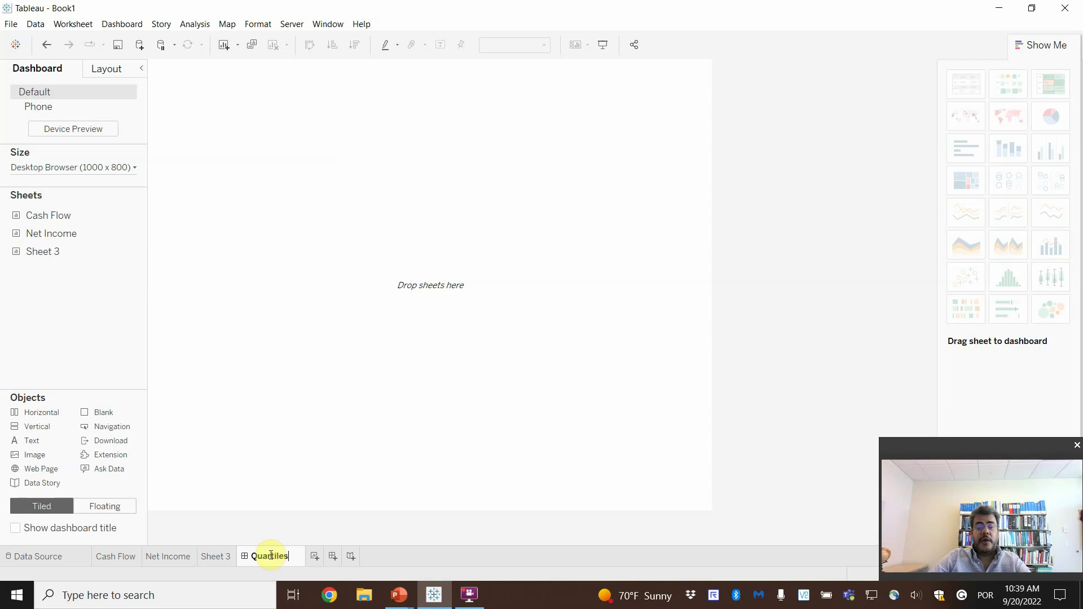
key(Return)
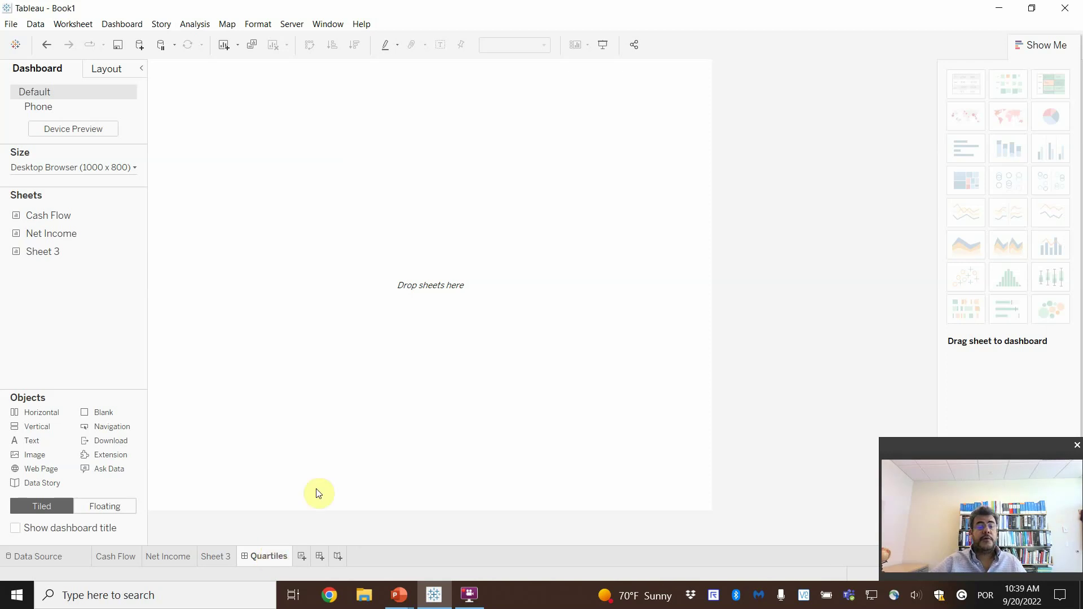
click(120, 24)
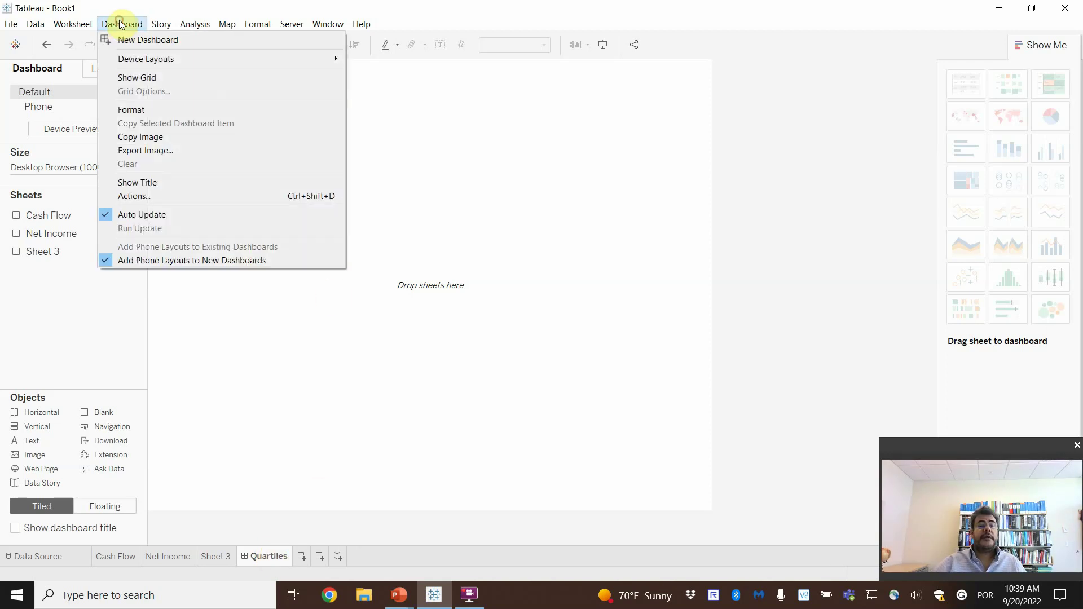
click(145, 182)
Step: Place the Cash Flow chart on the dashboard with Net Income below it
mouse_move(45, 233)
drag(48, 215, 217, 220)
mouse_move(46, 212)
drag(39, 233, 443, 412)
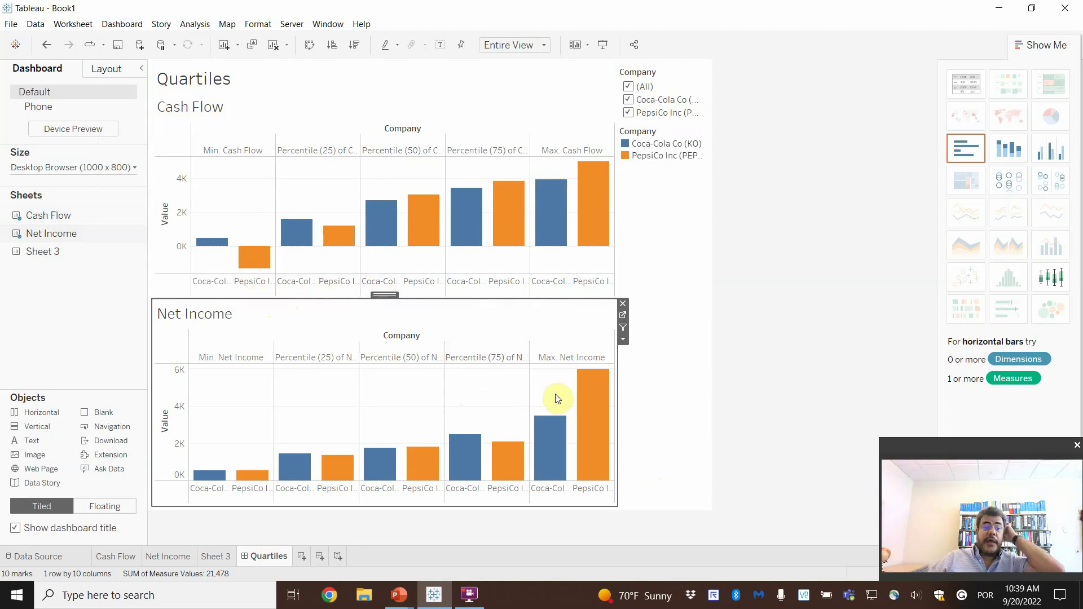
Step: Test the Company filter by hiding and restoring Coca-Cola, then review each sheet
click(628, 100)
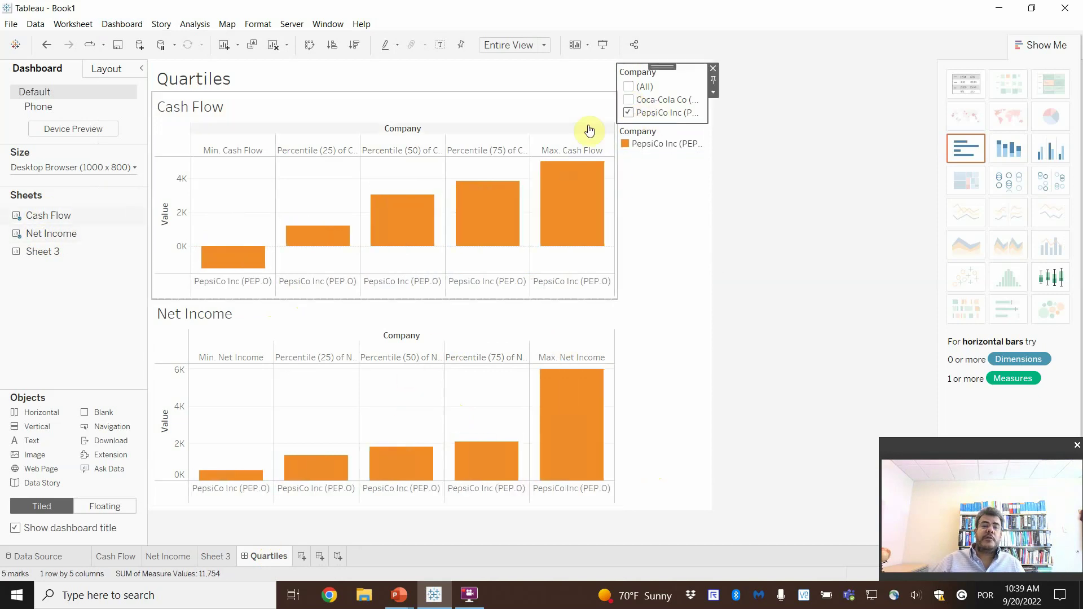
click(628, 100)
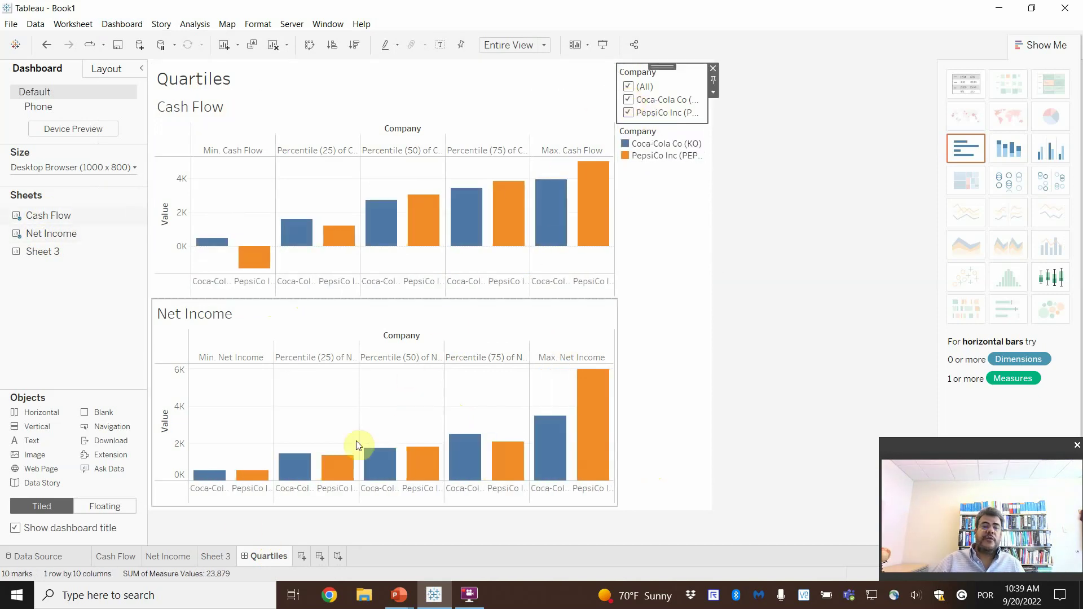
click(118, 558)
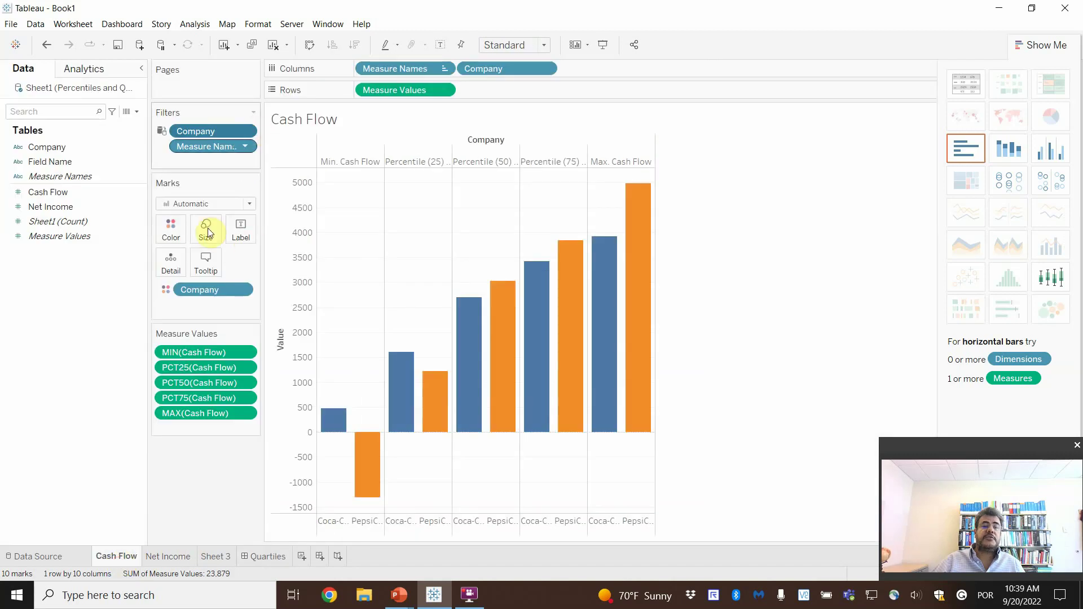
click(175, 557)
click(209, 556)
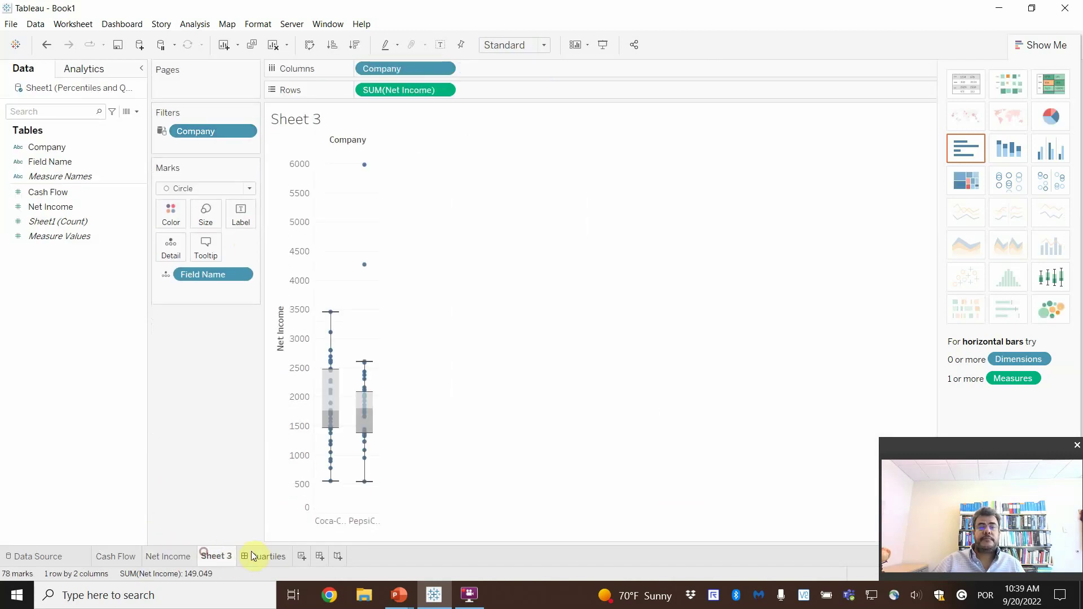
click(255, 555)
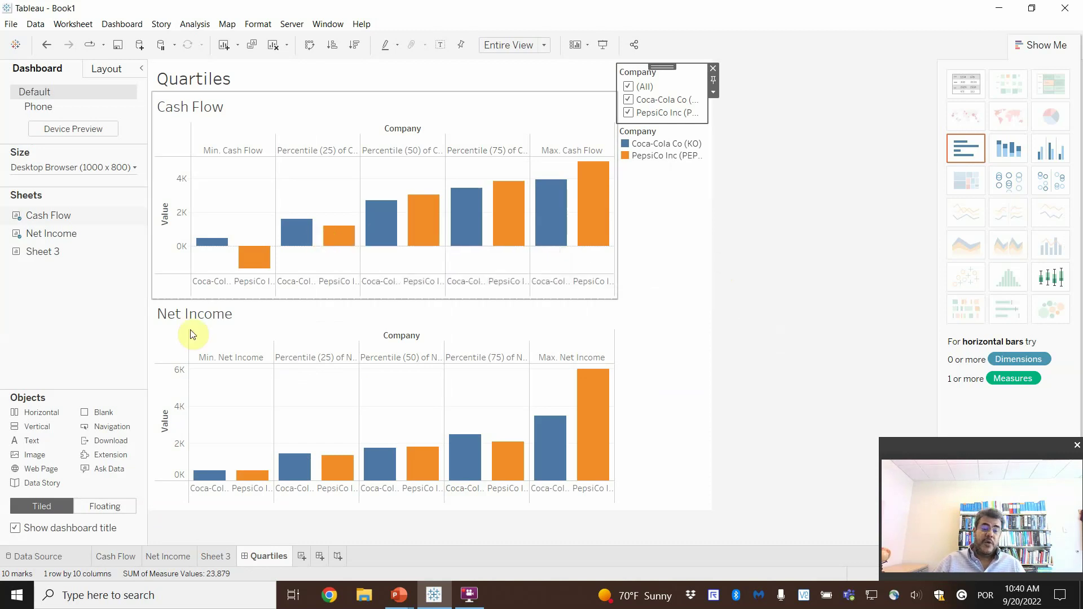
Step: Bring the PowerPoint slide show back and advance to the closing Thank you slide
mouse_move(399, 595)
click(423, 540)
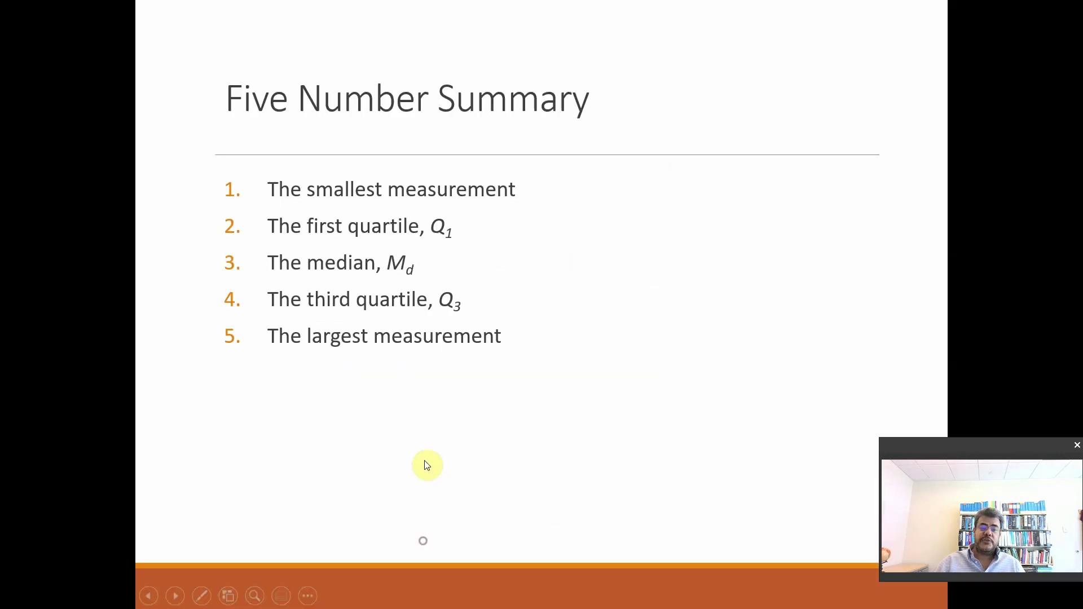
key(Right)
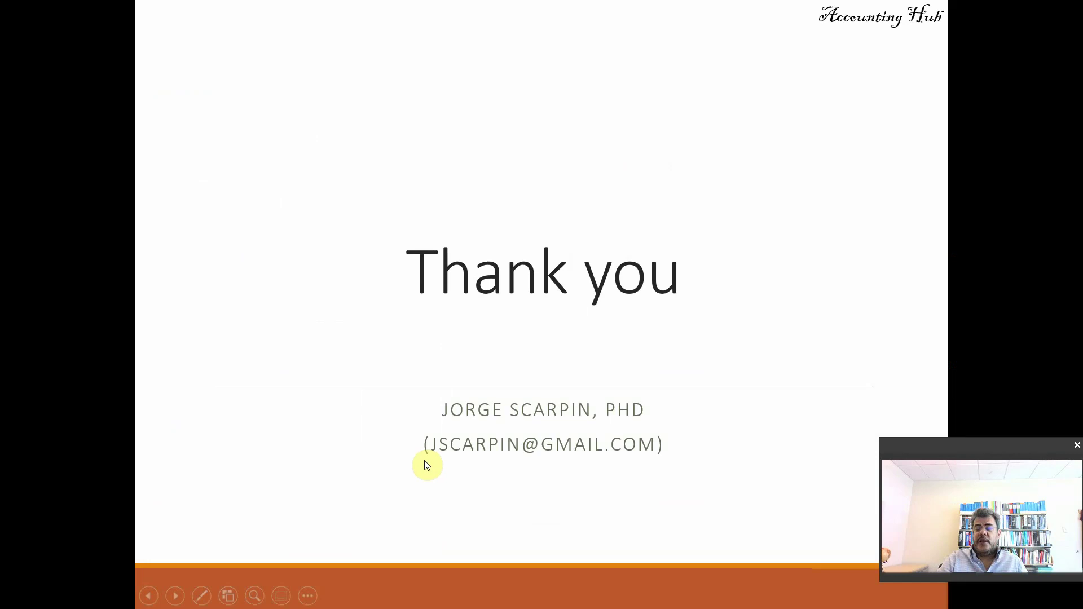